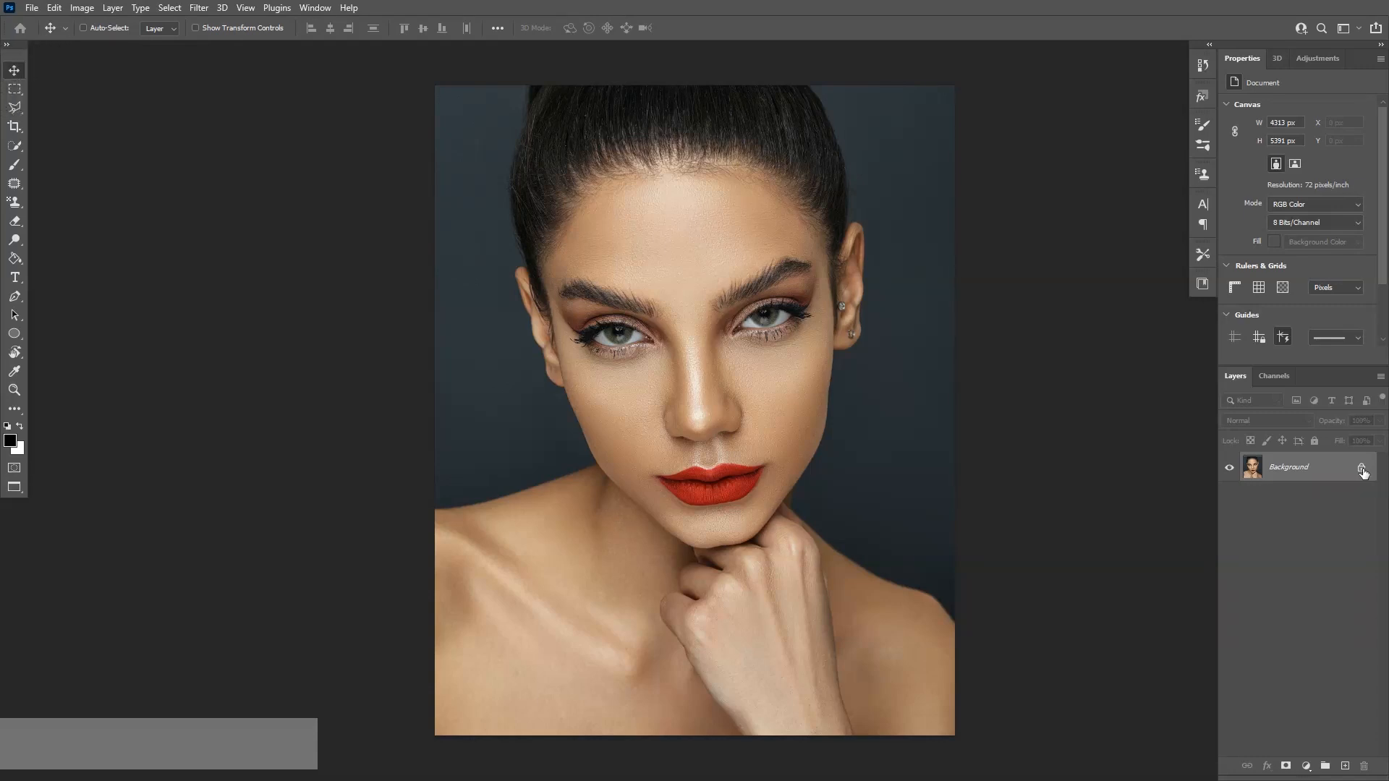
Unlock the background photo layer and add a new empty layer above it
click(1362, 471)
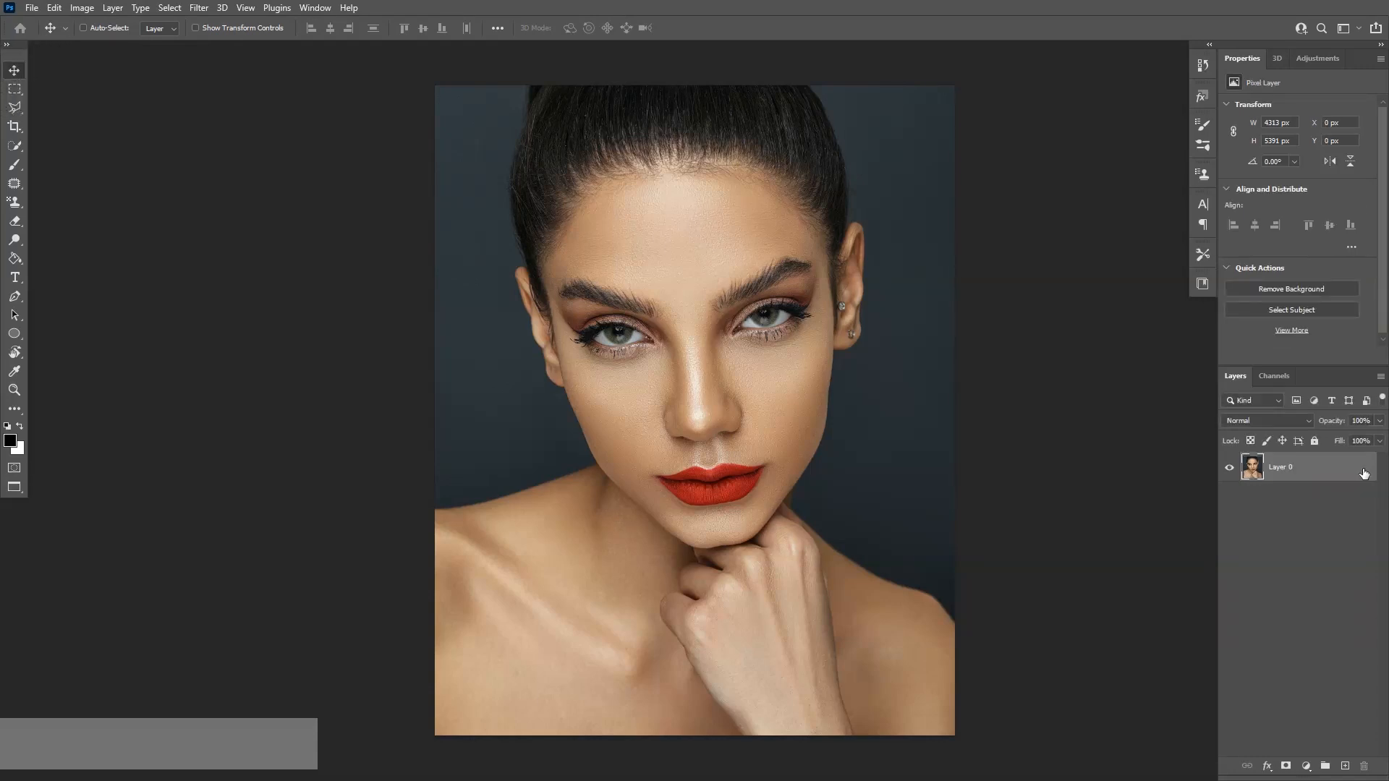
click(1345, 767)
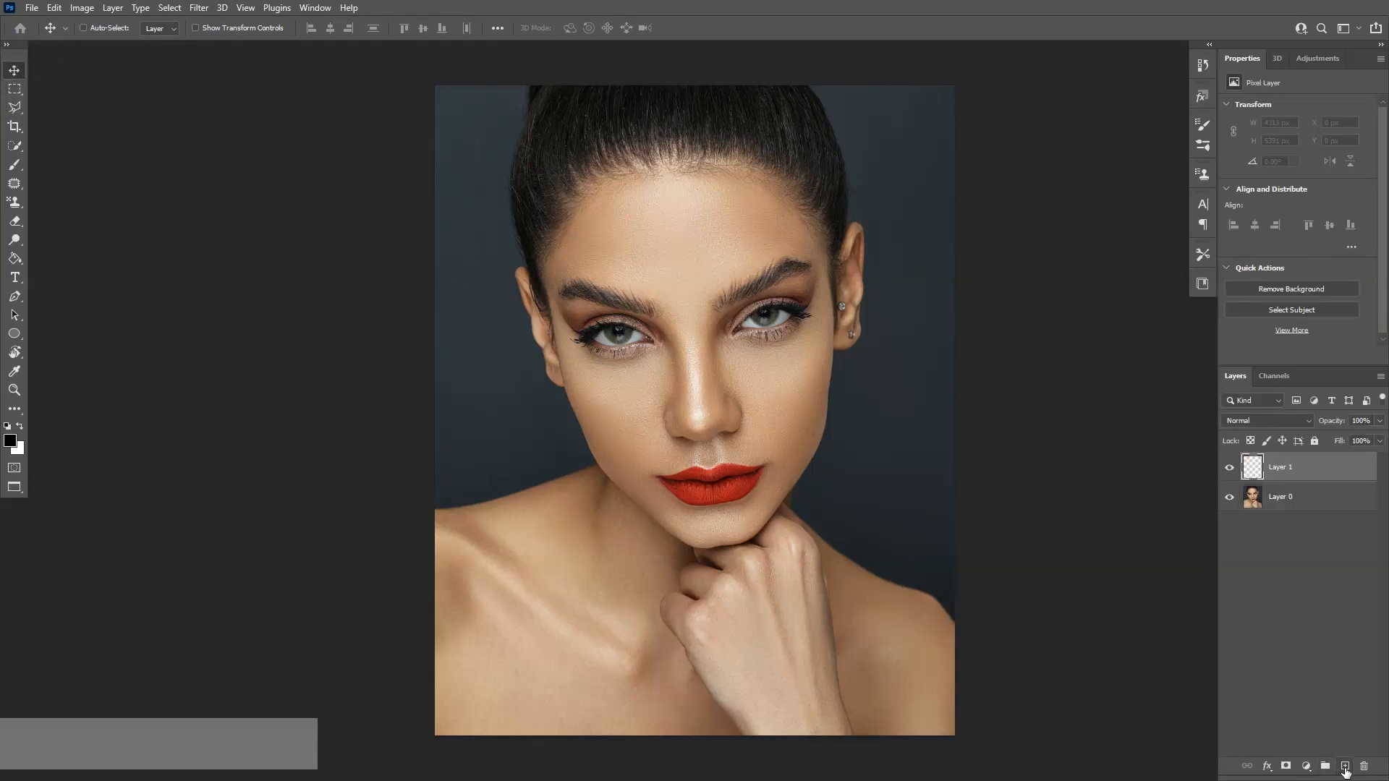
Fill the new layer with black using the Paint Bucket and move it beneath the photo layer
click(16, 260)
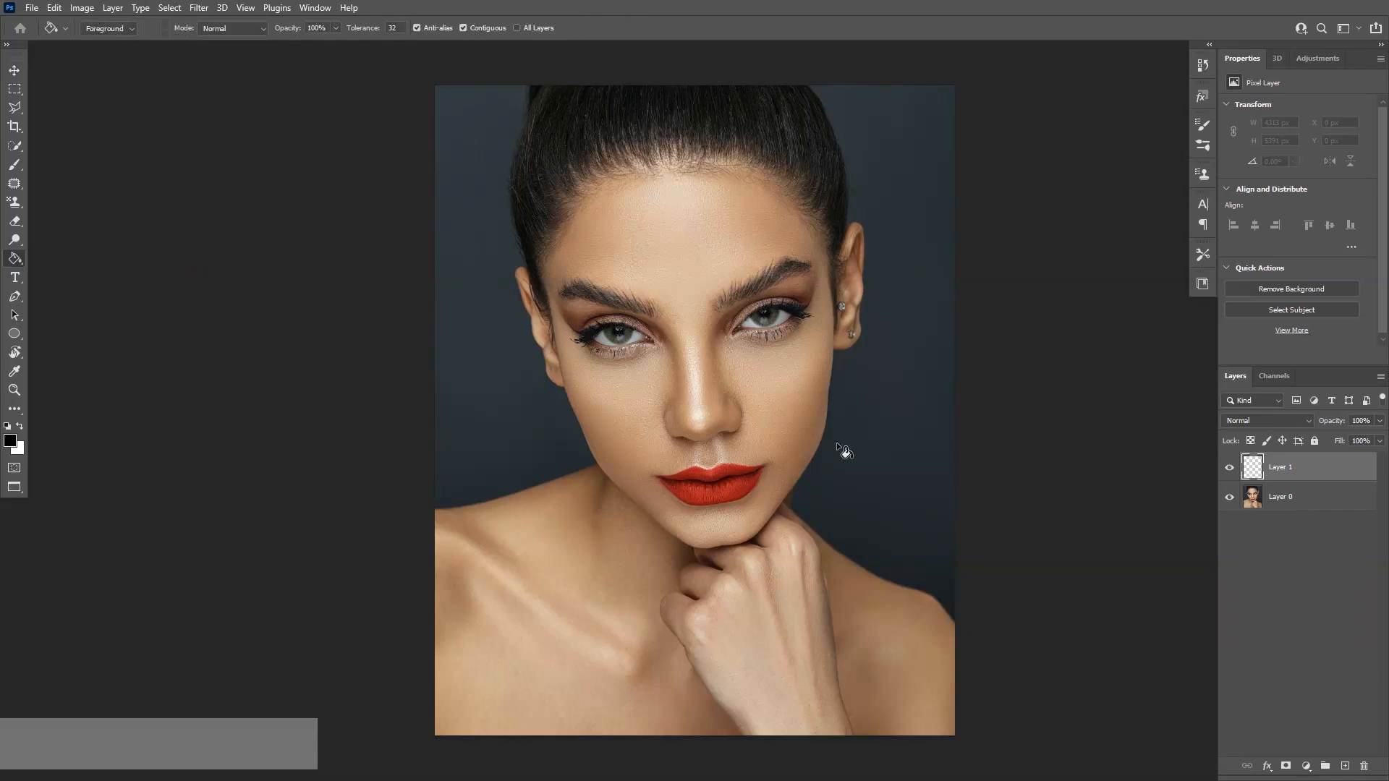
click(683, 372)
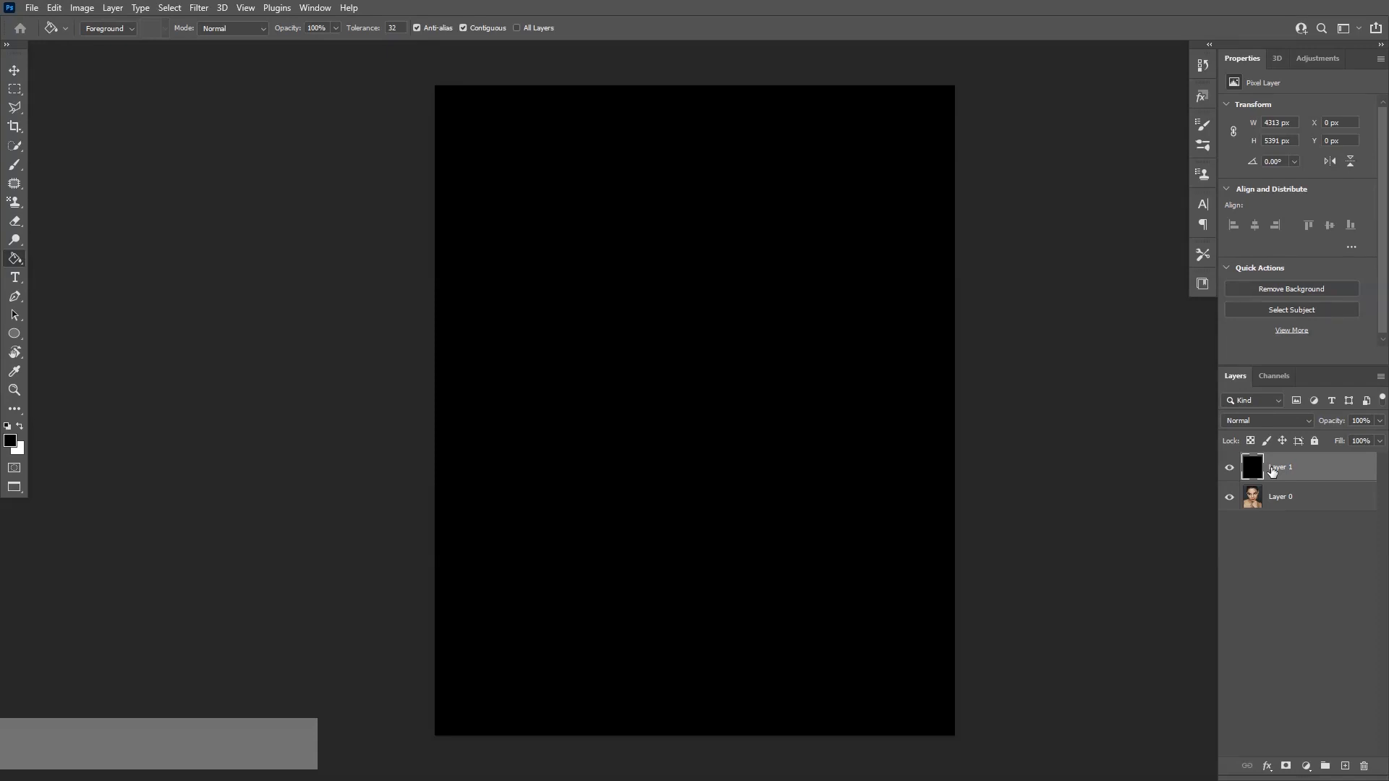
drag(1315, 475, 1317, 514)
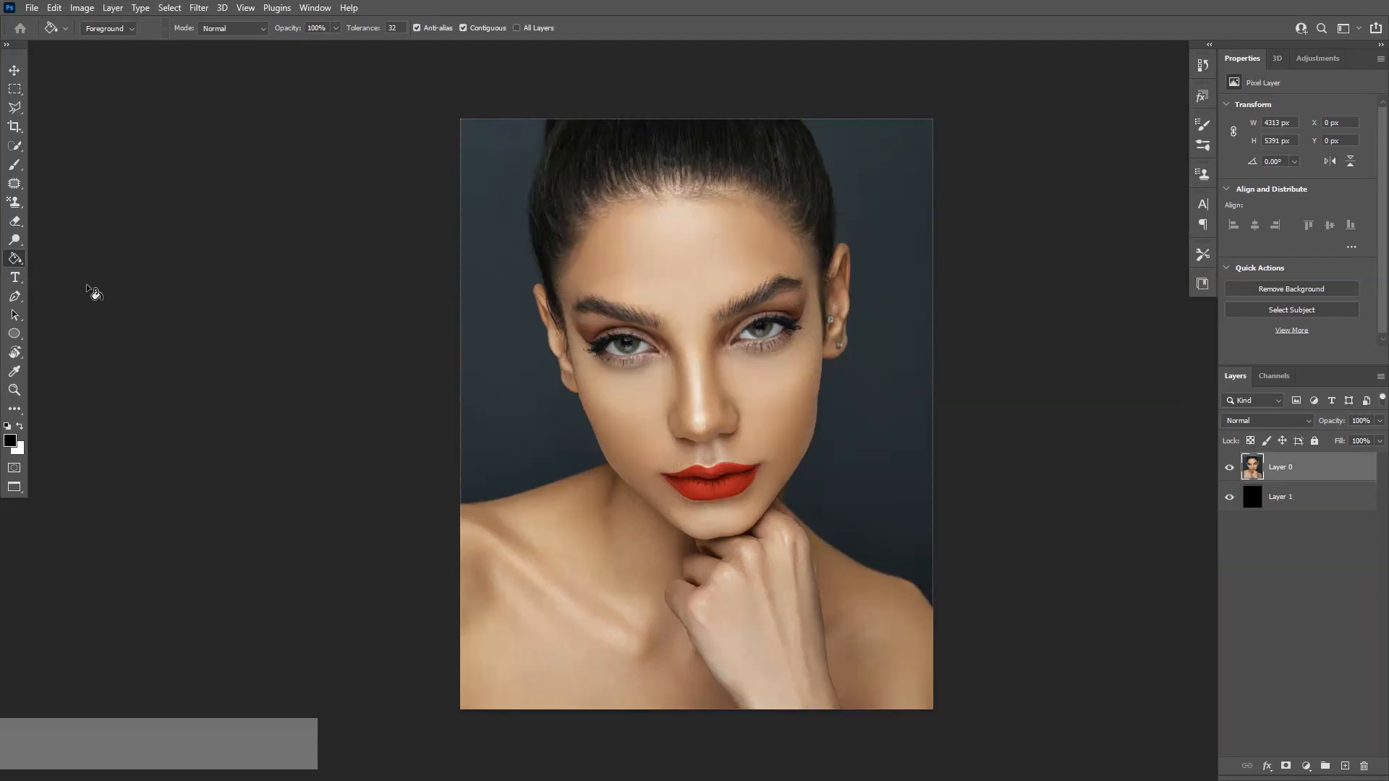
Create a paragraph text box covering the canvas and paste the quote text into it
click(15, 280)
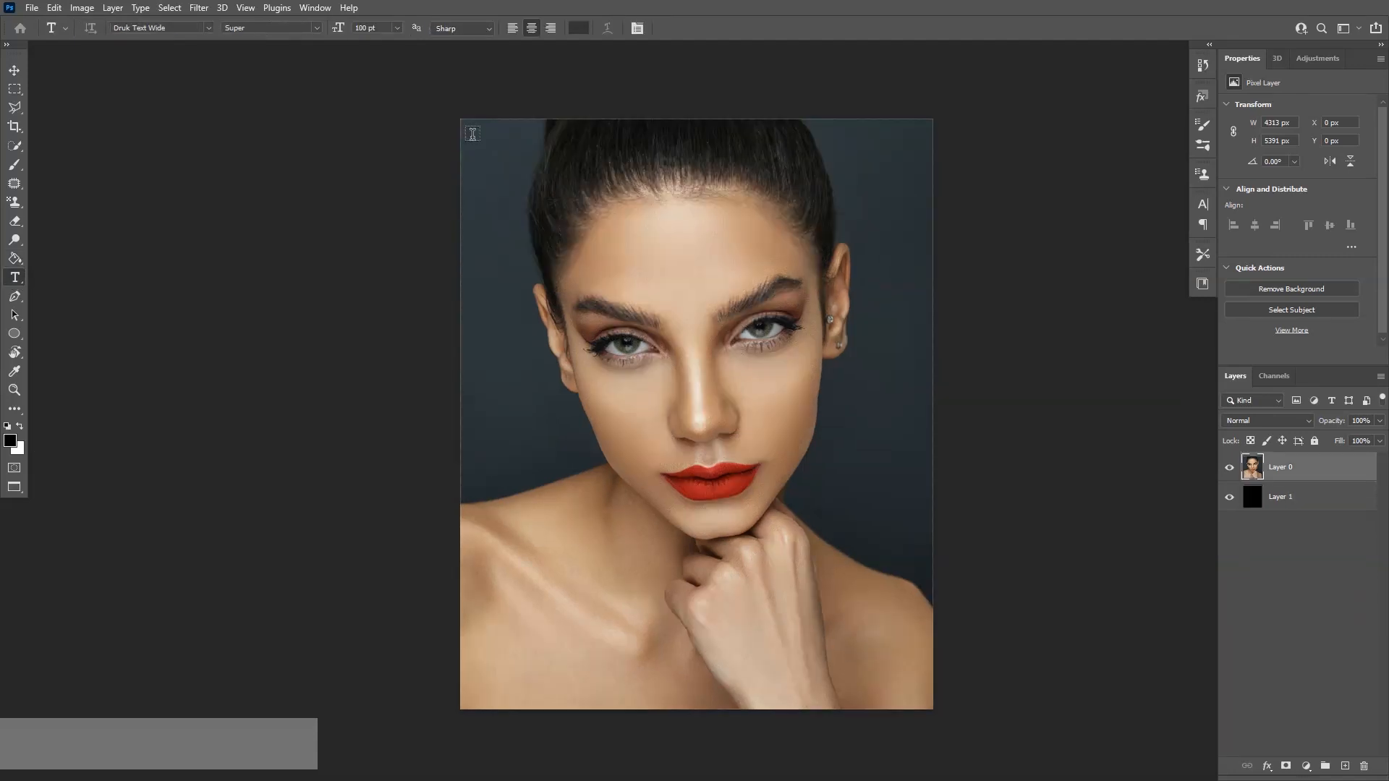
drag(472, 134, 918, 700)
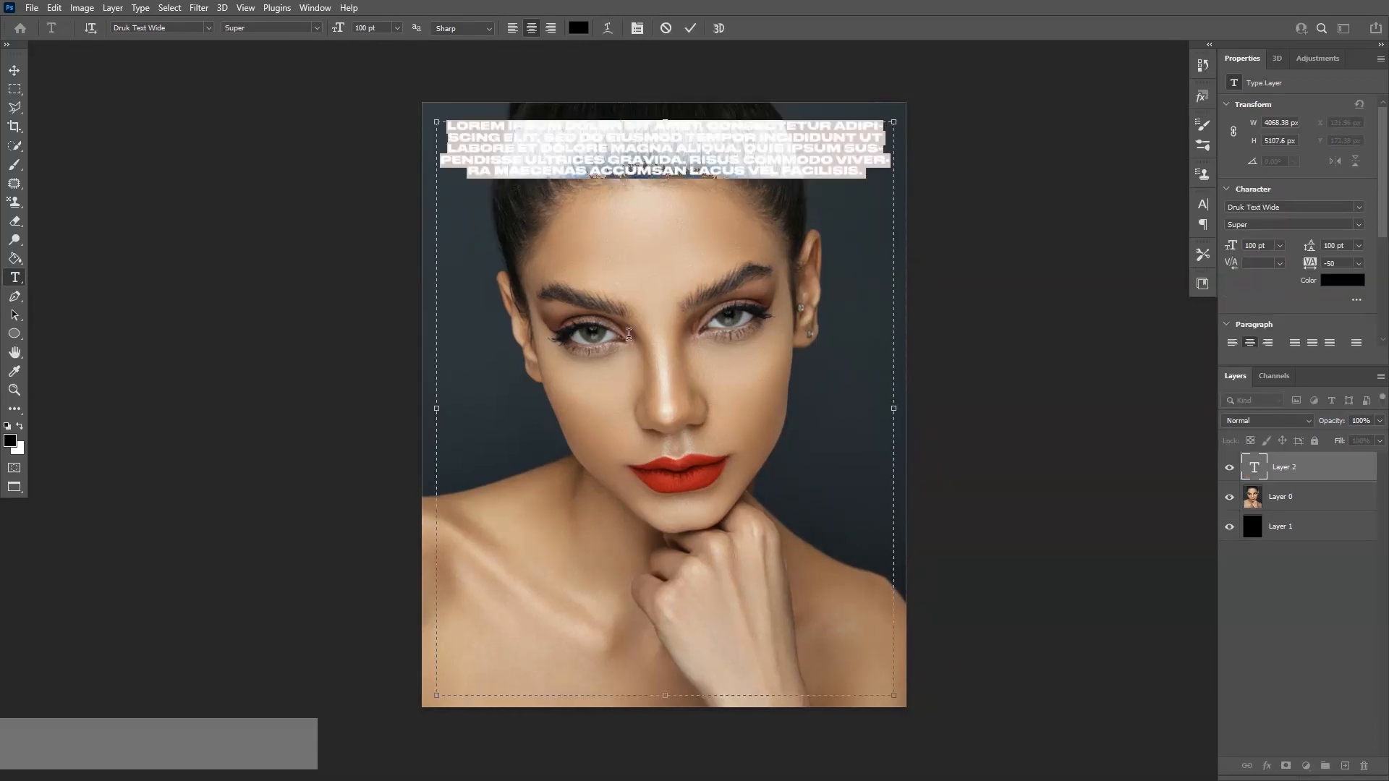
key(ctrl+v)
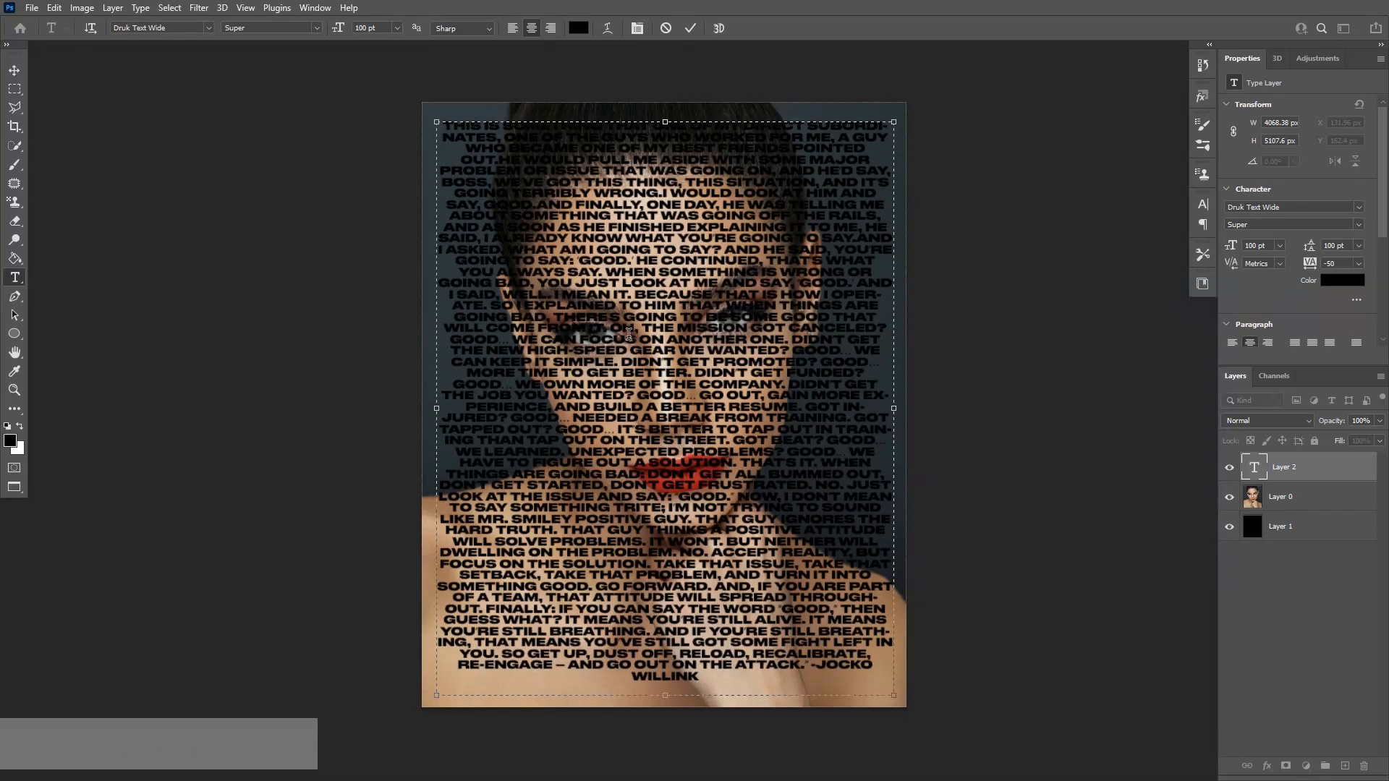
click(15, 70)
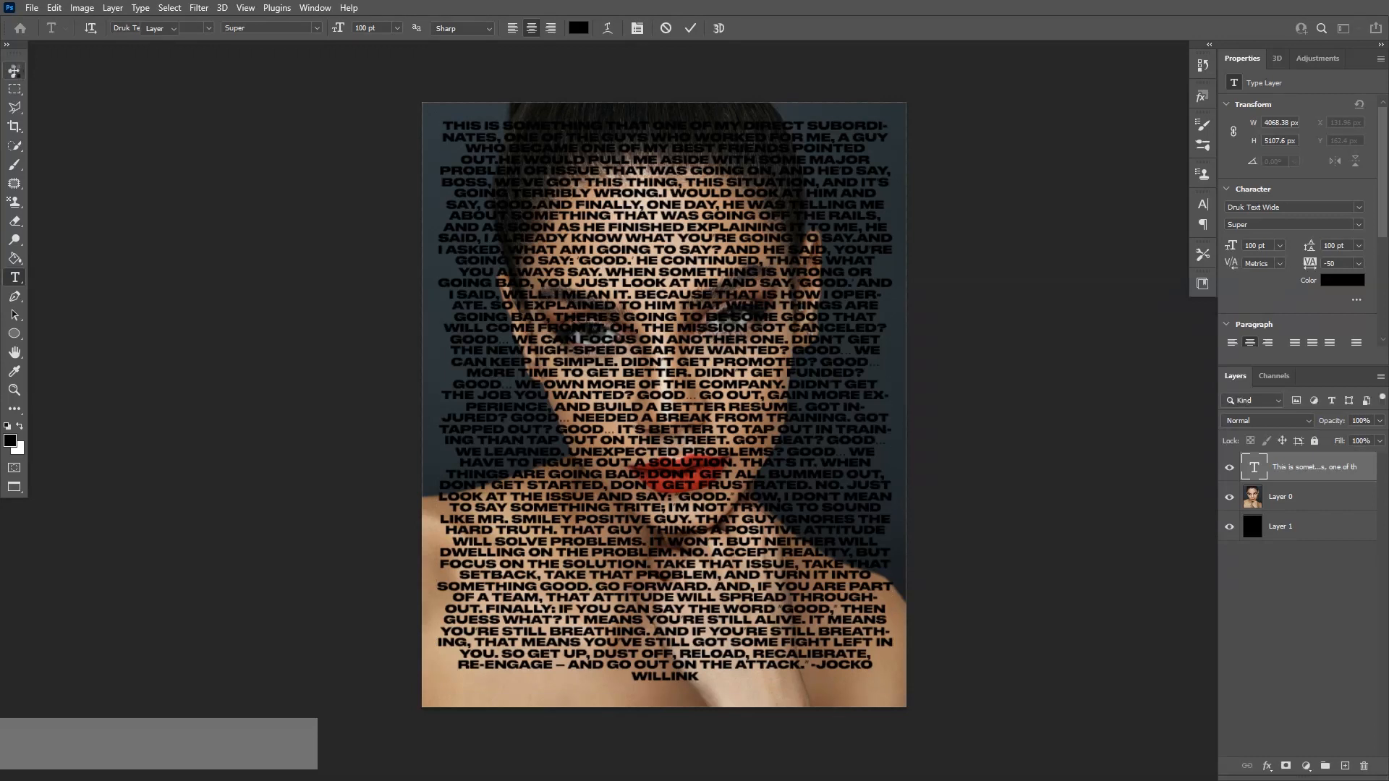
Hide the photo layer and add a new layer above the black layer
click(1232, 499)
click(1311, 534)
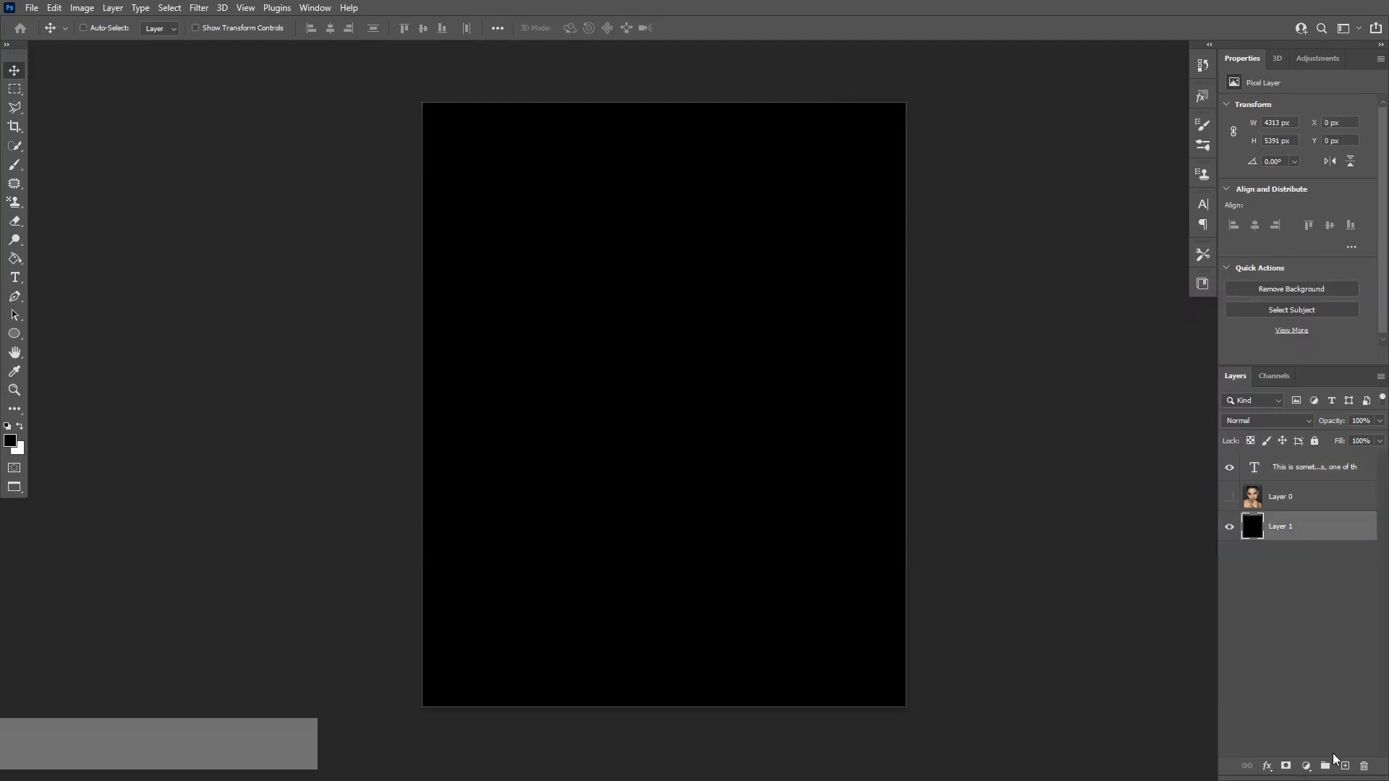
click(1345, 766)
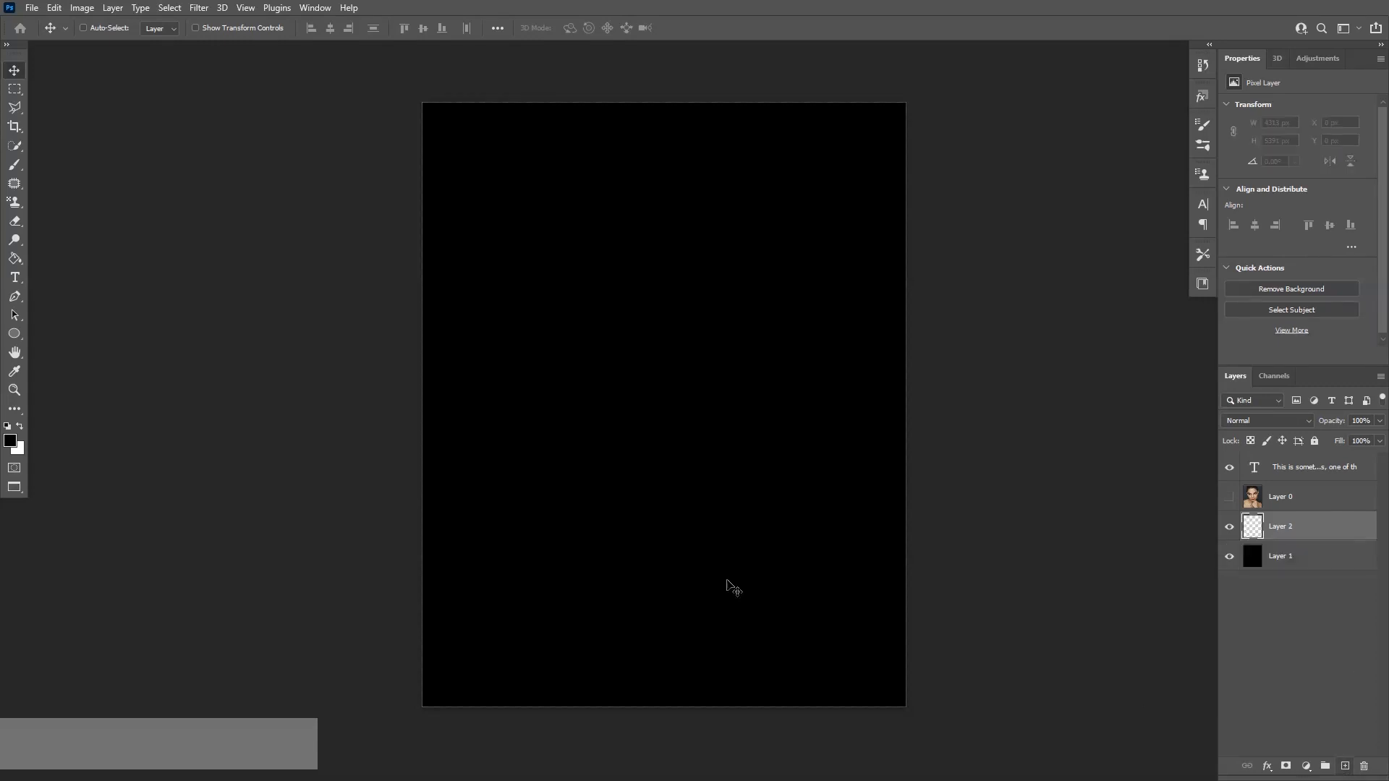
Swap to white as foreground colour and fill the new layer with white
click(21, 427)
click(15, 258)
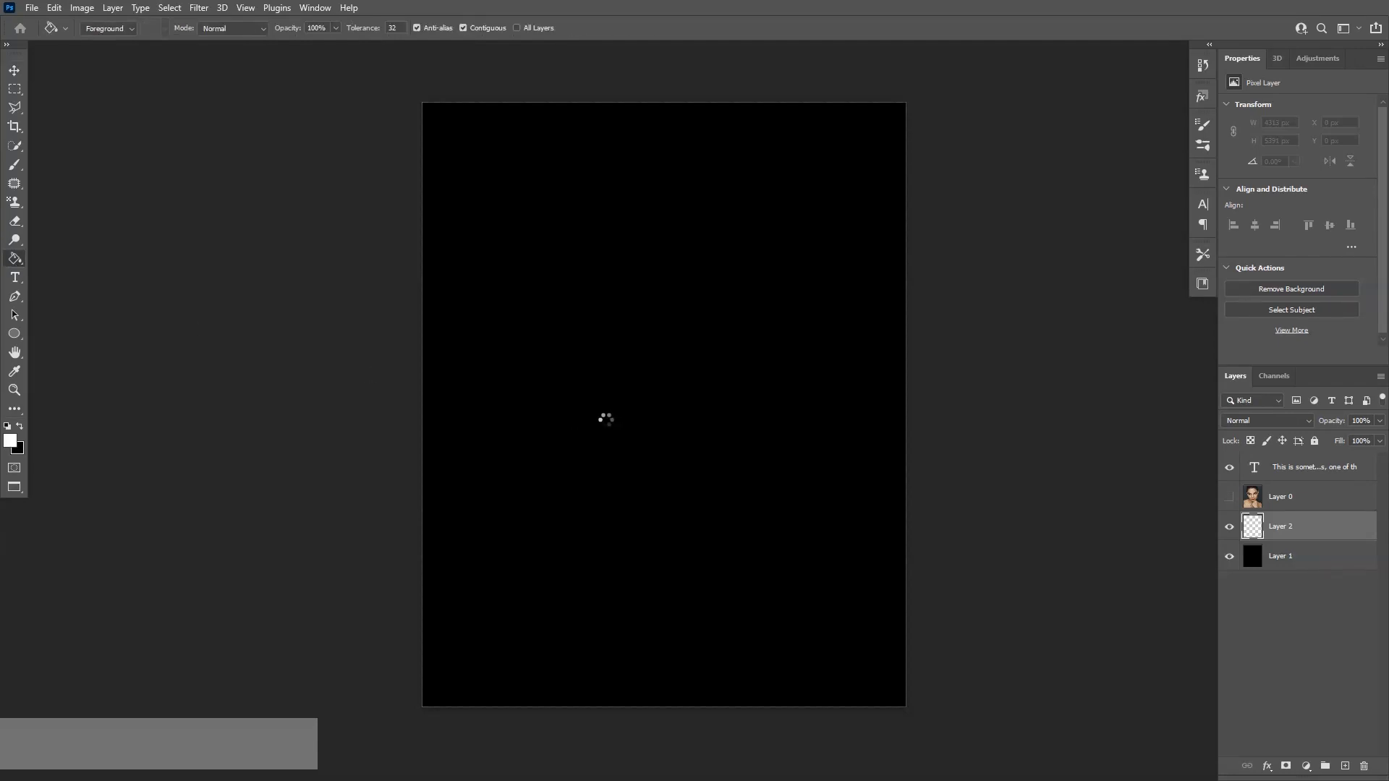
click(605, 417)
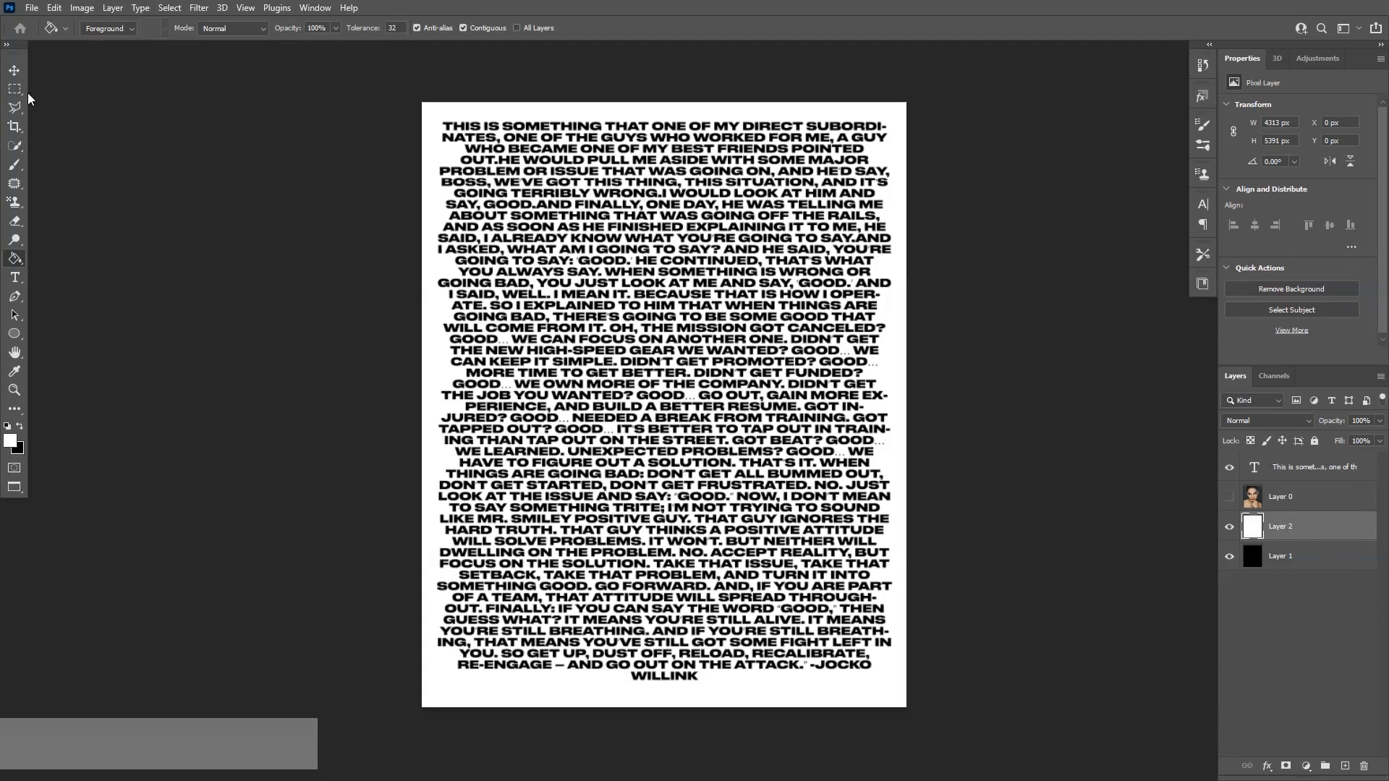
click(14, 70)
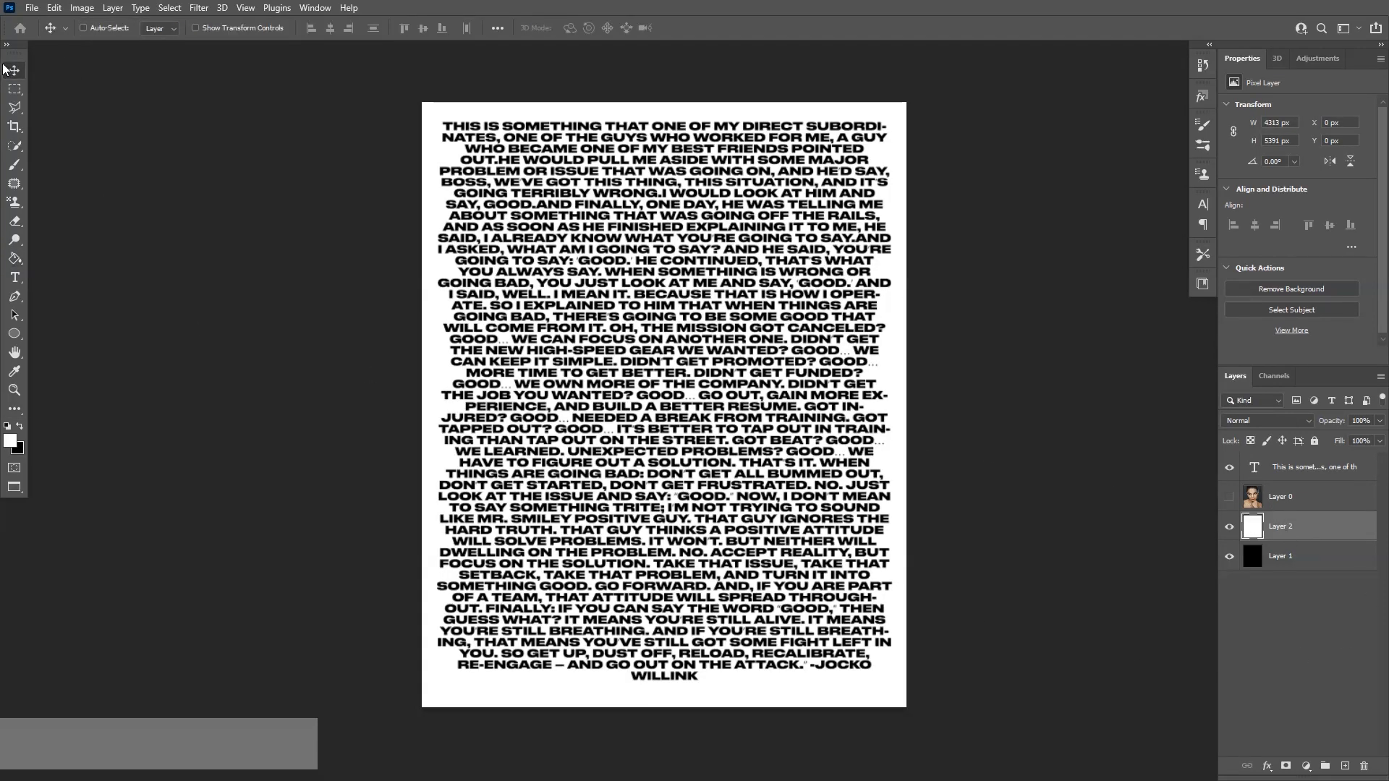
Select the text layer and open the Character panel
click(1303, 469)
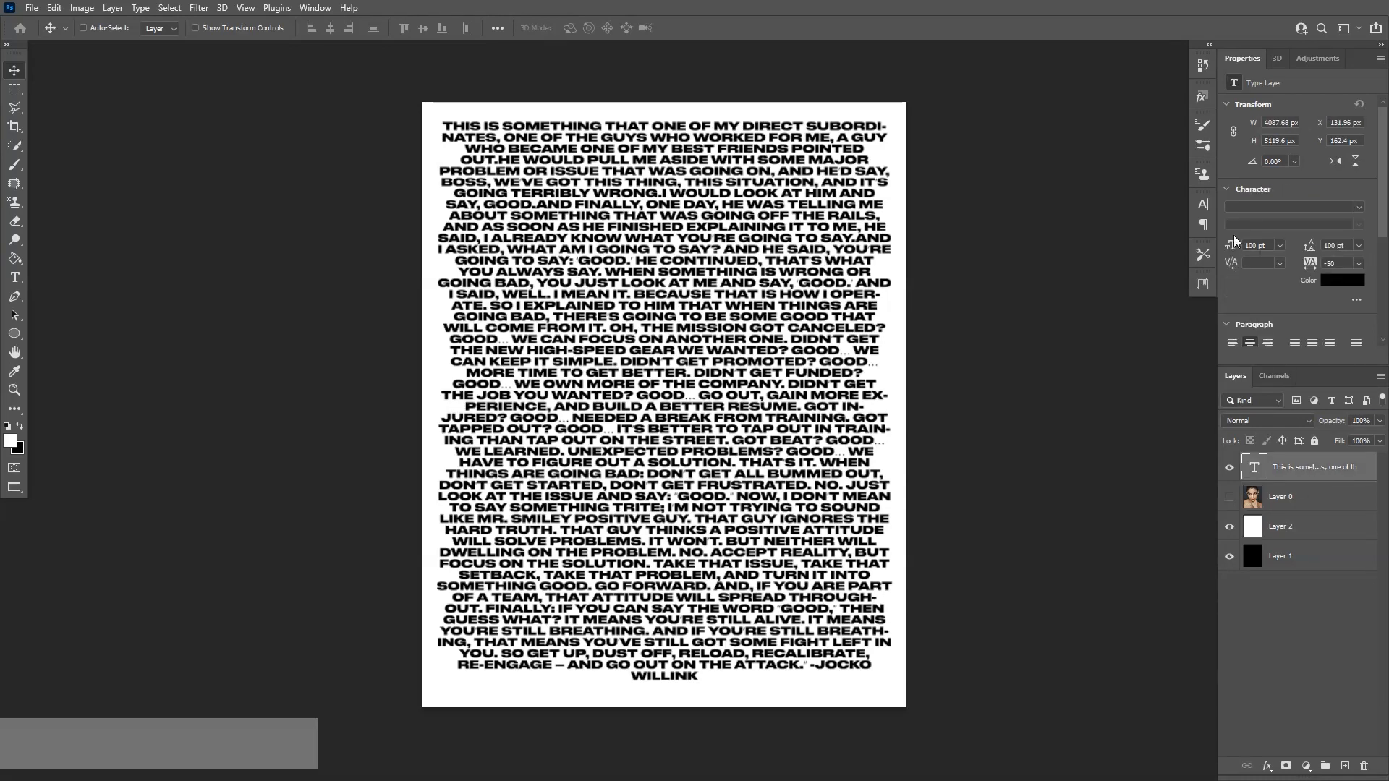
click(1209, 207)
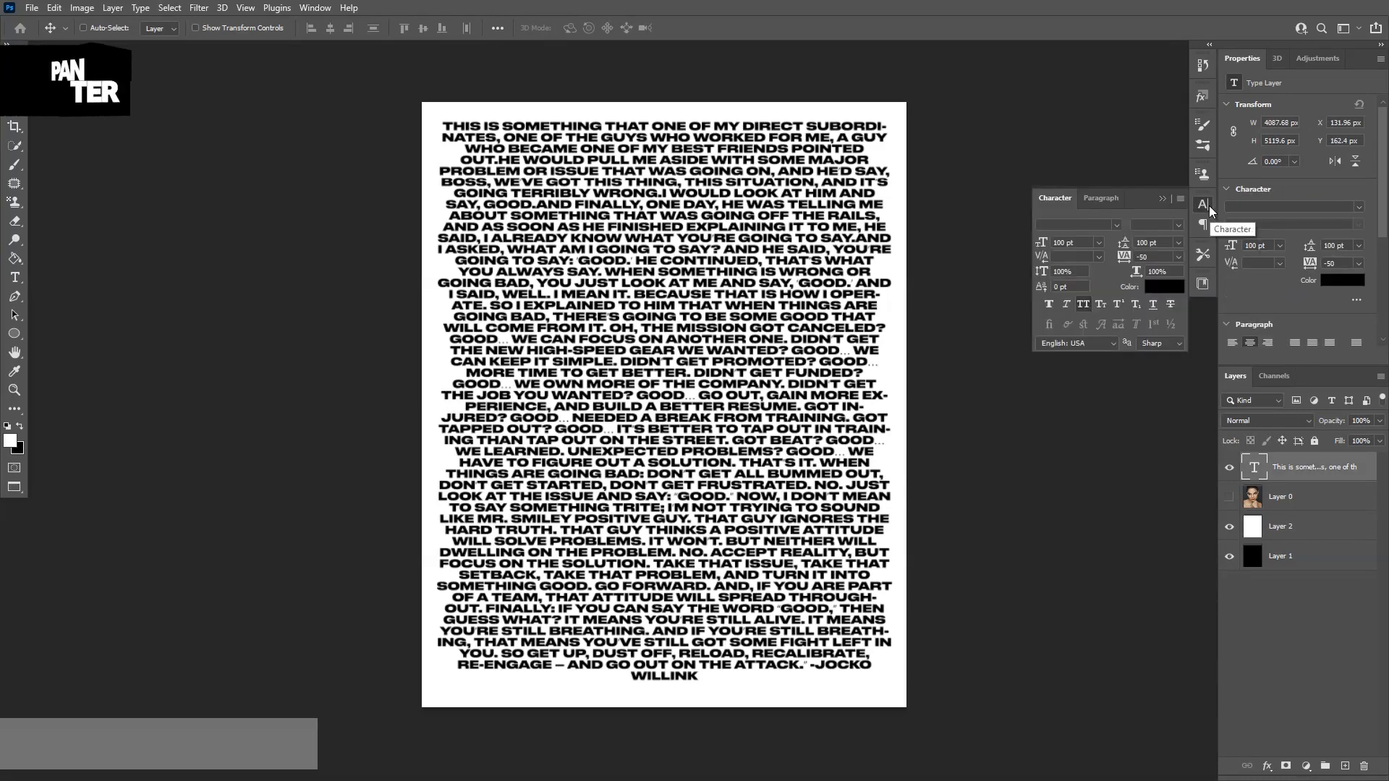
click(315, 8)
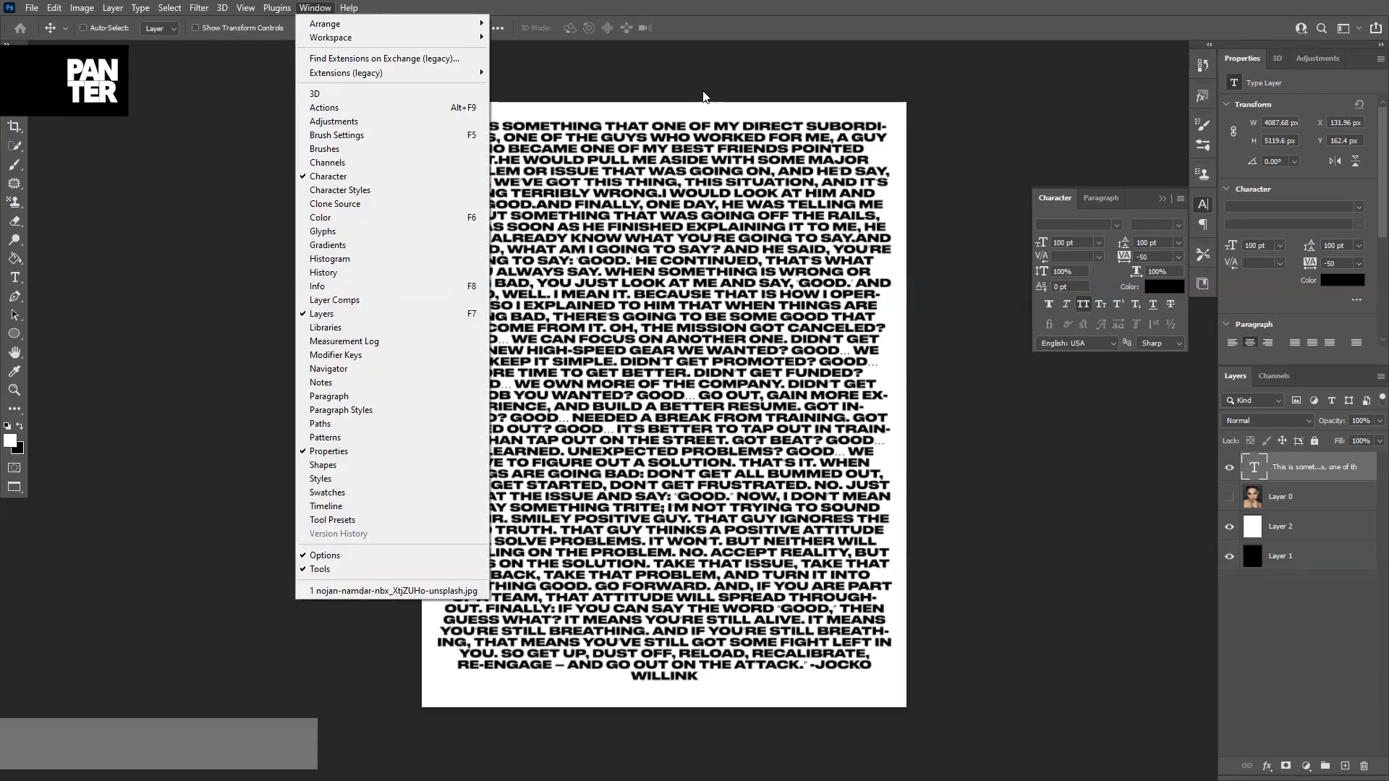
click(524, 157)
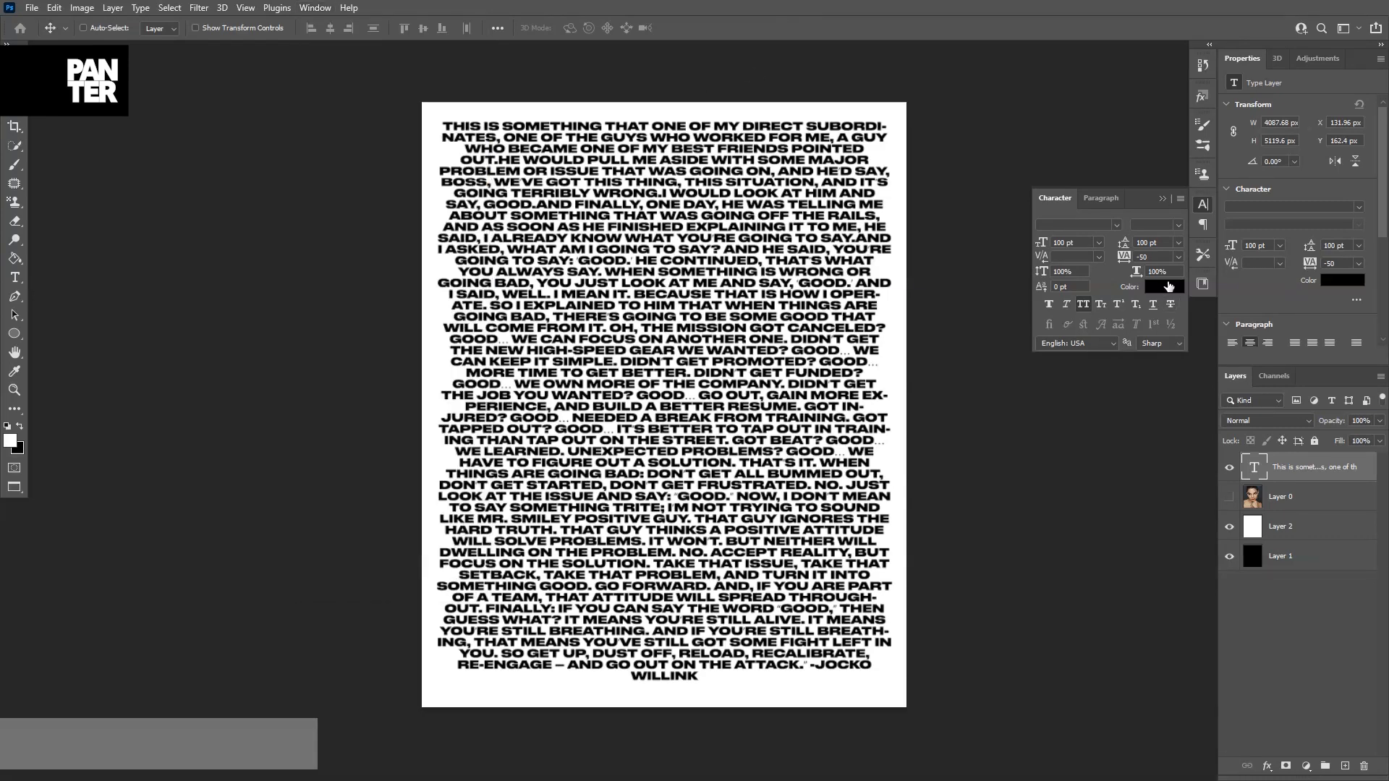
Set the text colour to black 000000 in the colour picker
click(1163, 286)
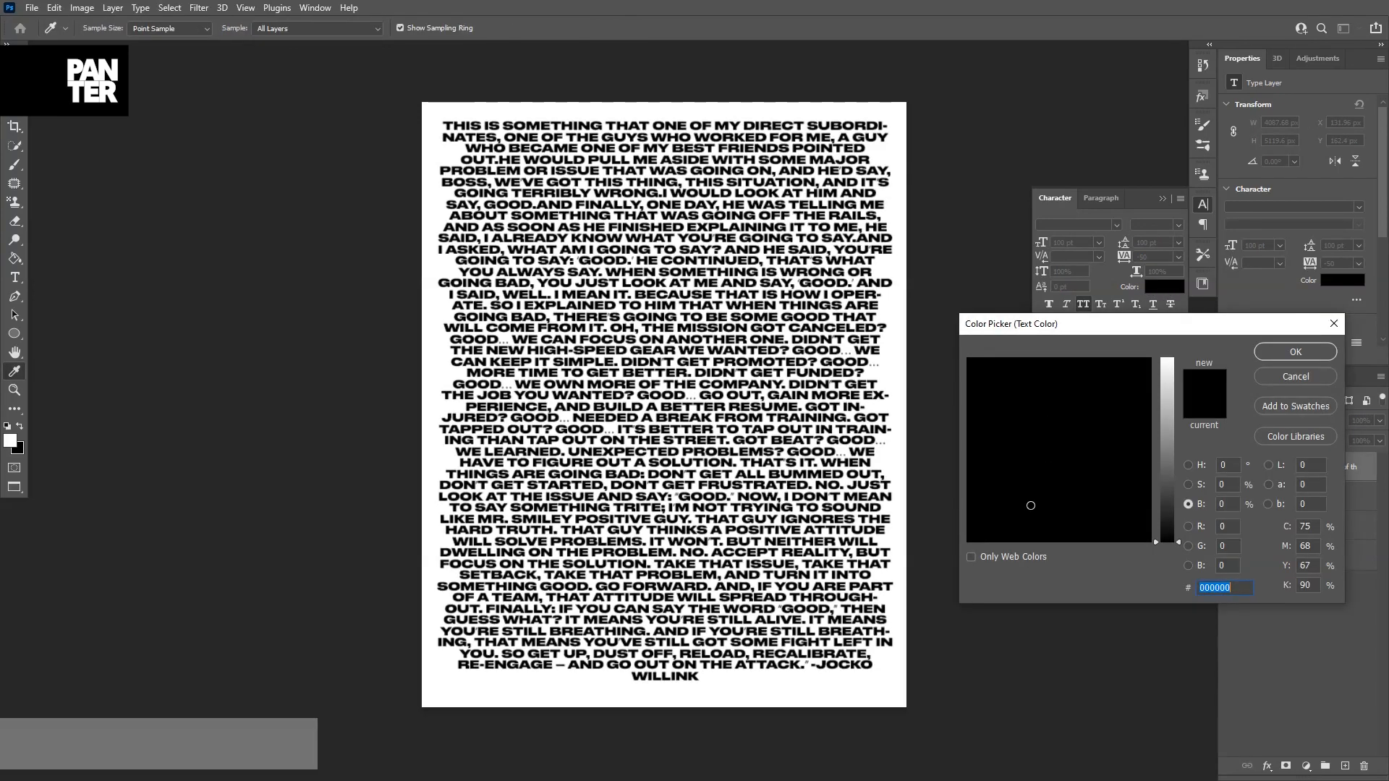
drag(1165, 489, 1166, 445)
drag(1168, 395, 956, 556)
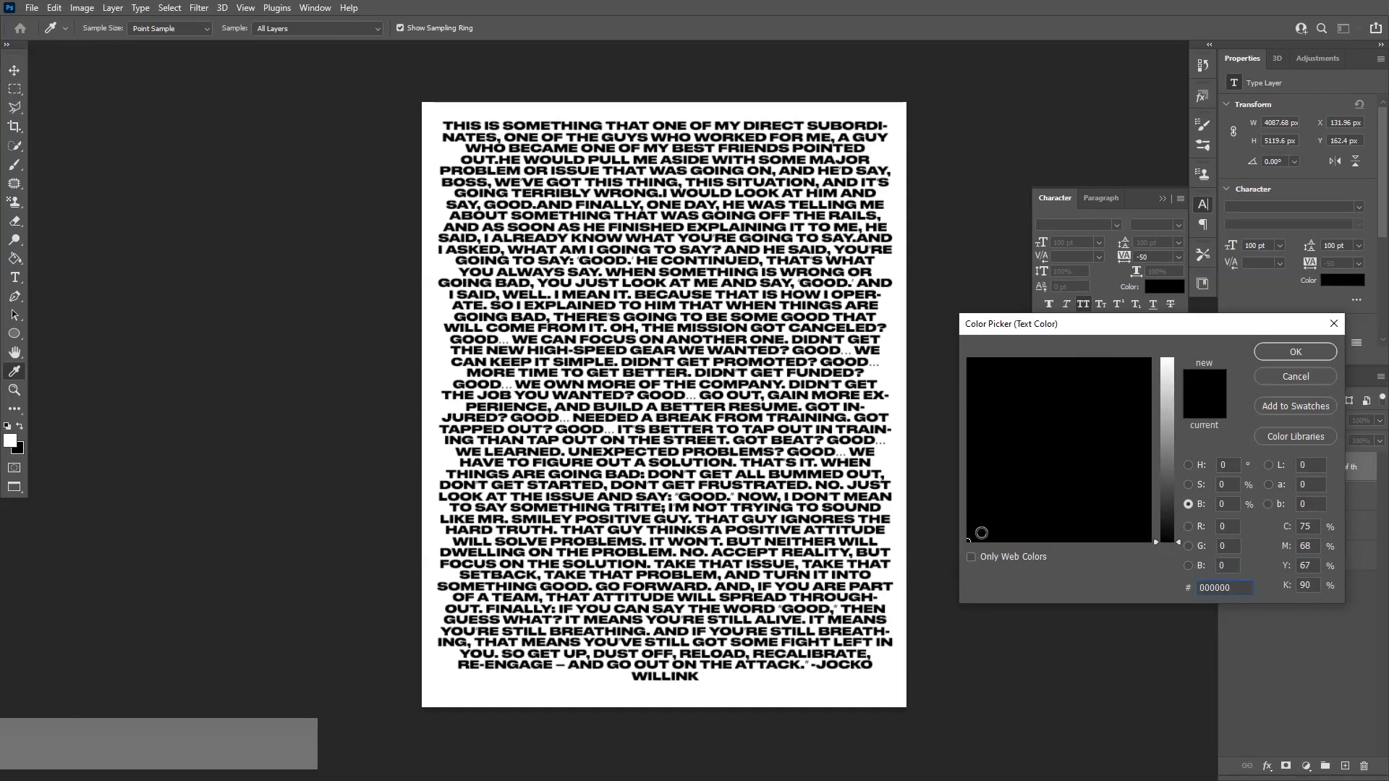
click(1300, 358)
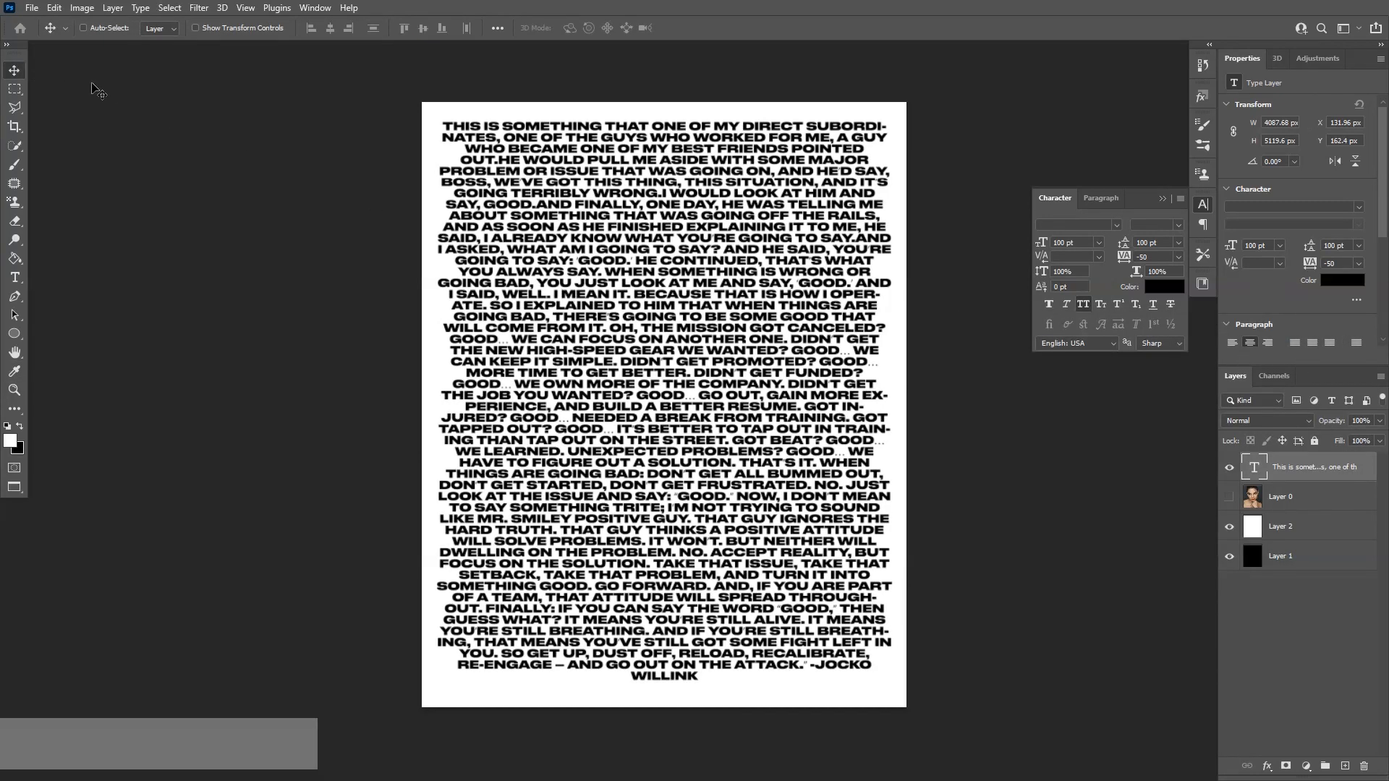
Zoom in on the text and set its leading to 90 pt
key(t)
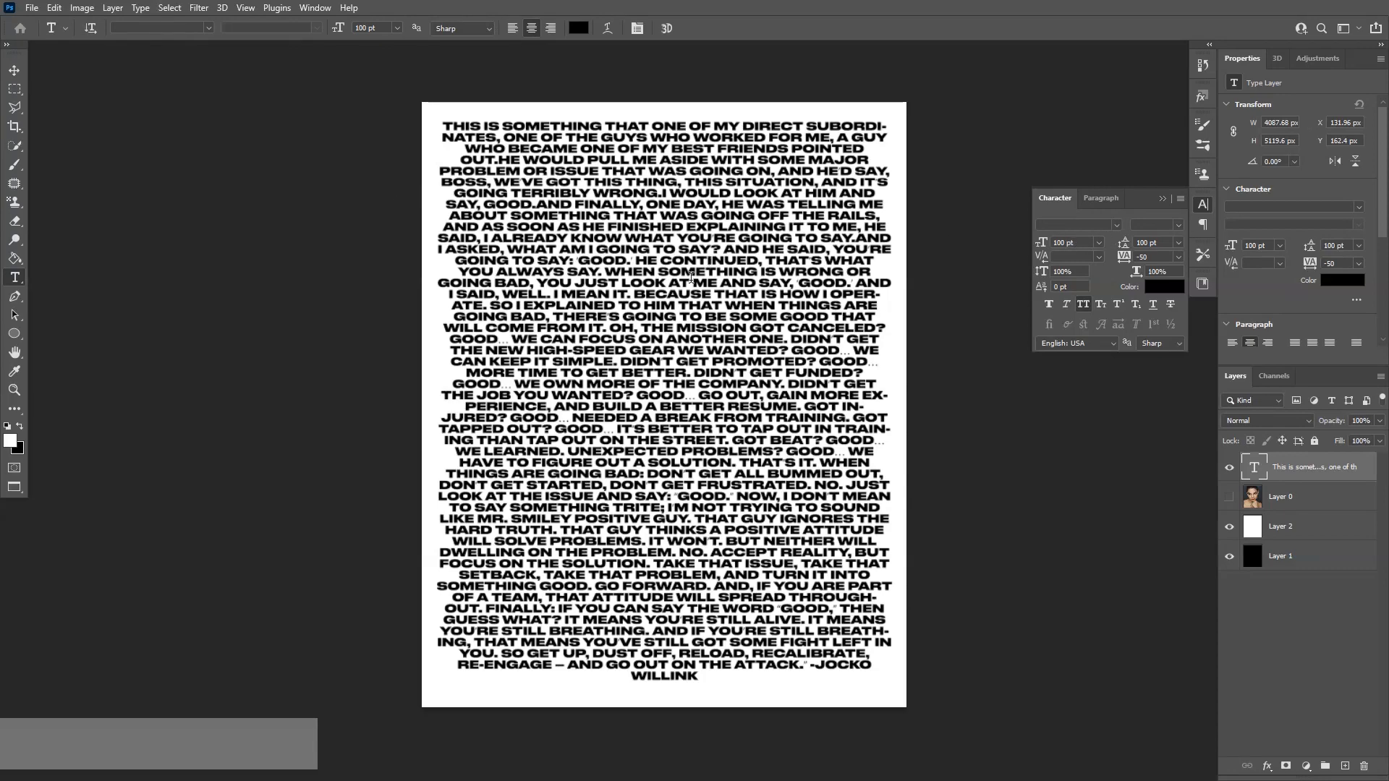
scroll(693, 274, up, 5)
key(ctrl+0)
click(1152, 241)
click(14, 69)
scroll(660, 317, up, 6)
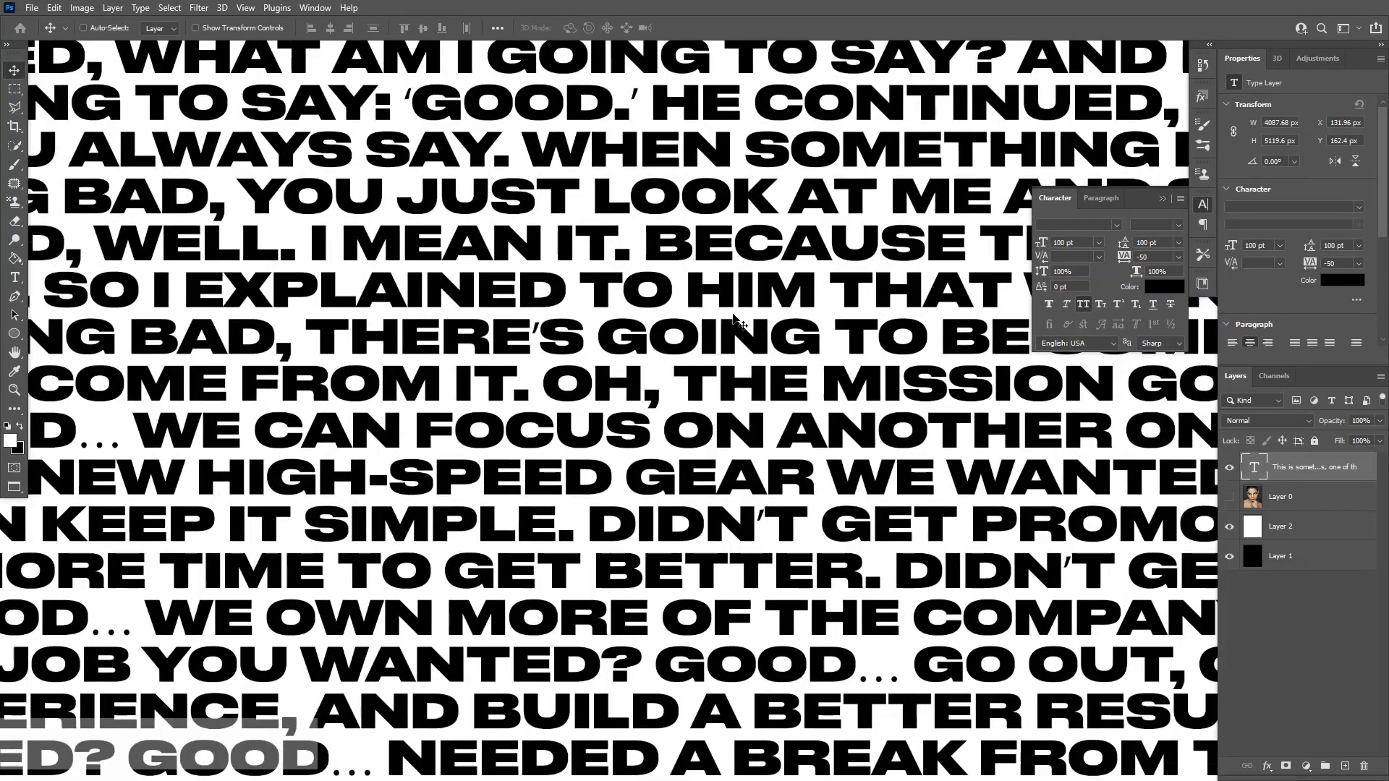
click(1159, 243)
text(150)
key(Return)
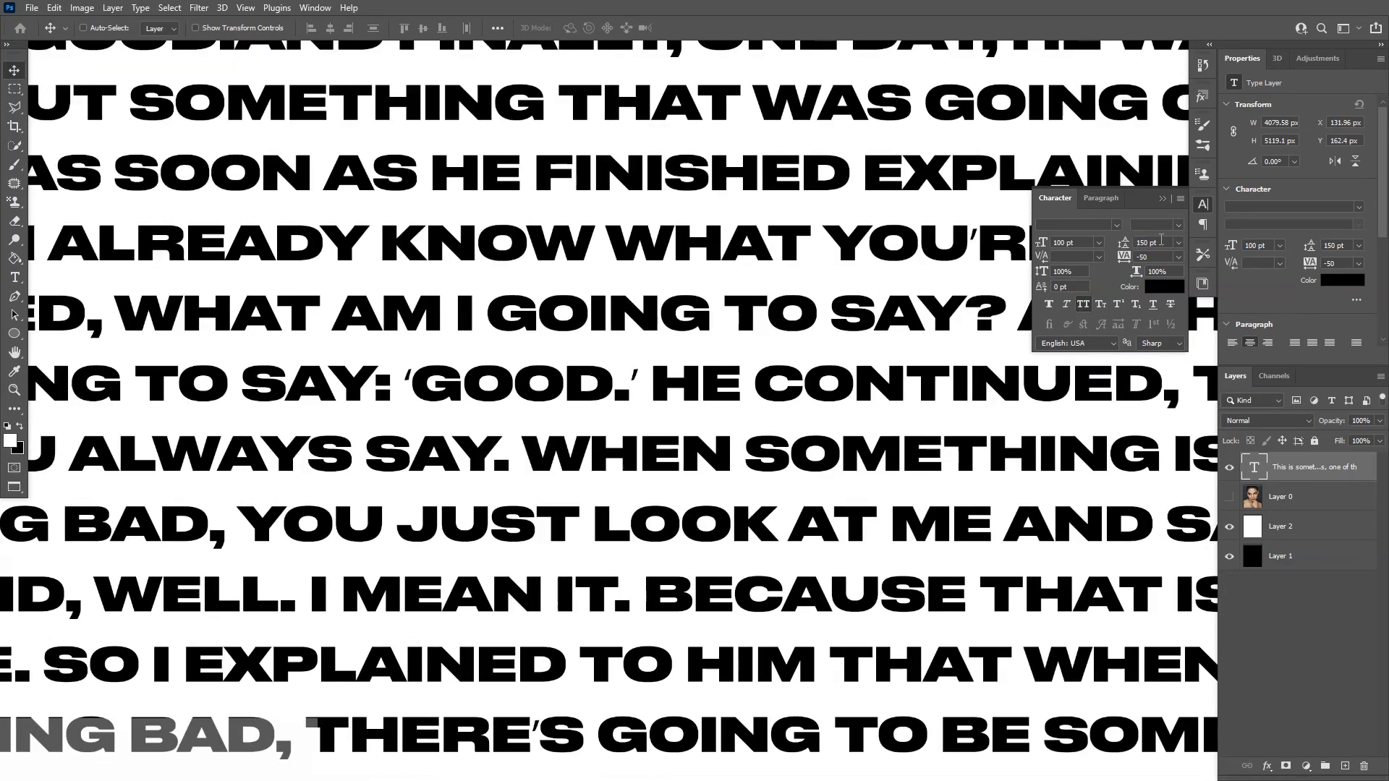
text(90)
key(Return)
Try tracking values of -100 and 200 on the text
scroll(760, 305, up, 6)
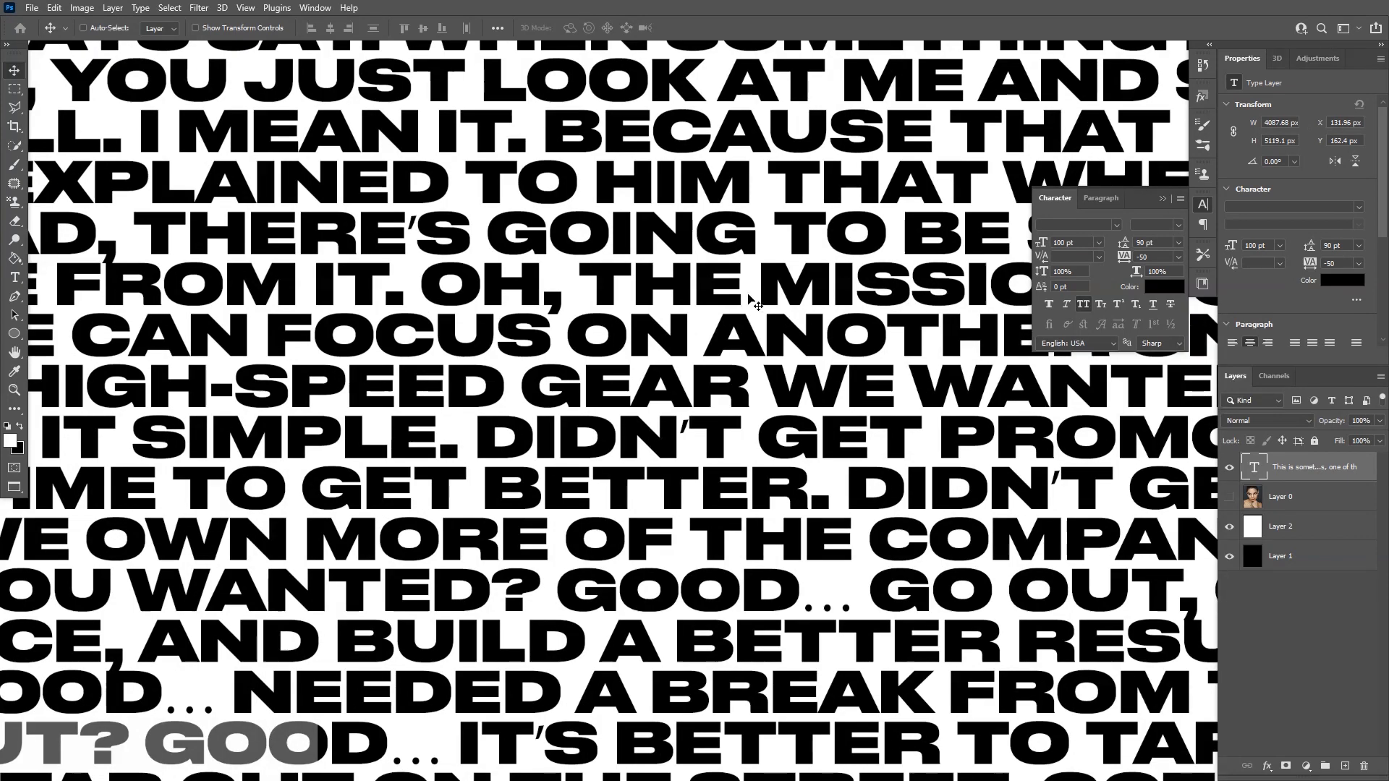
scroll(668, 255, down, 1)
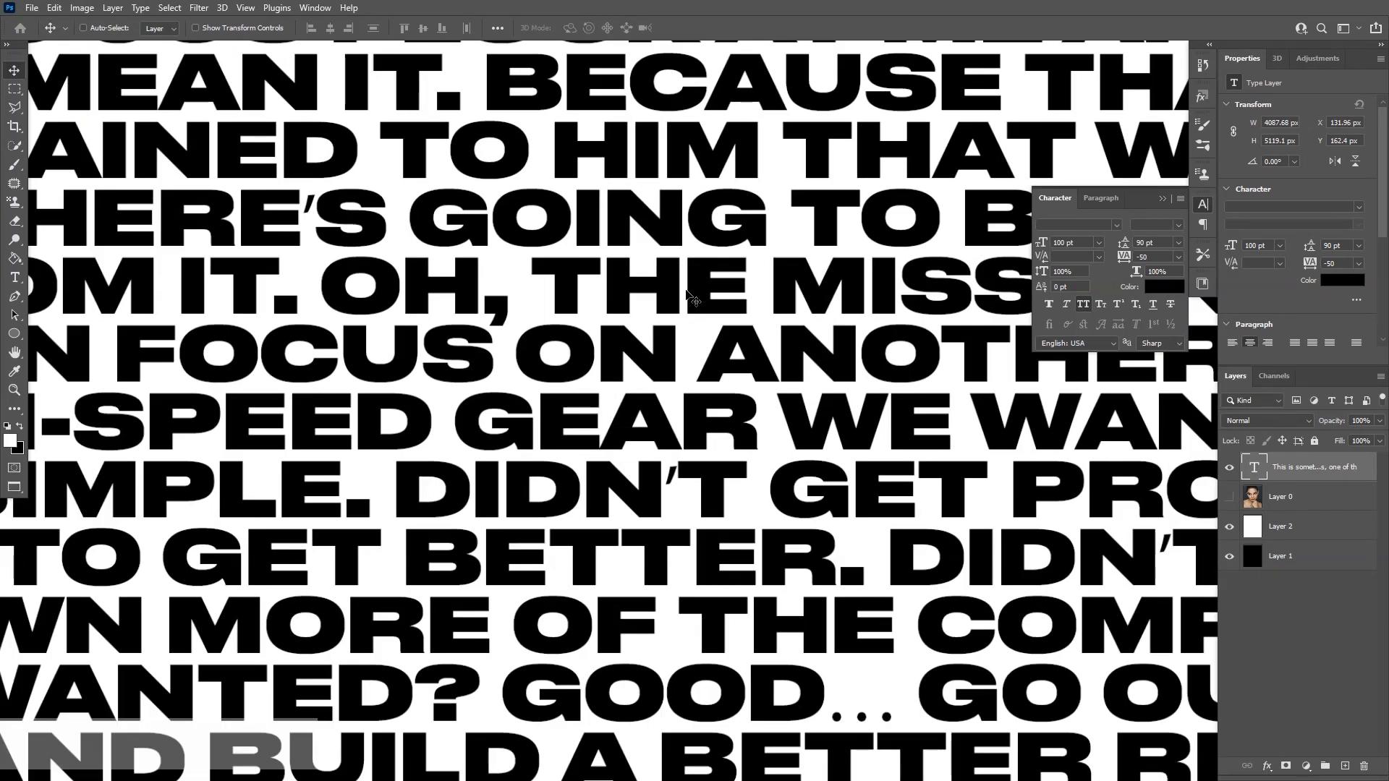
click(1160, 258)
scroll(776, 285, down, 3)
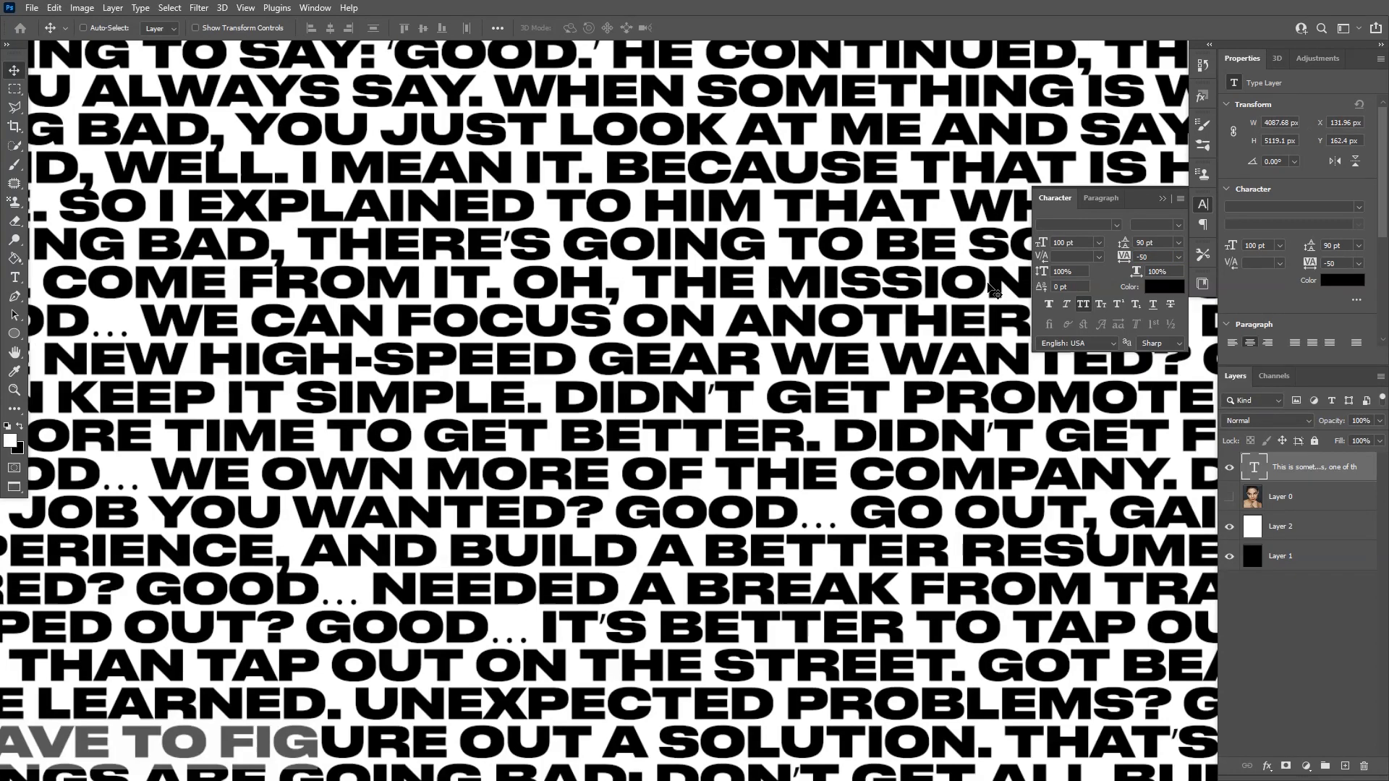
click(1181, 257)
click(1179, 270)
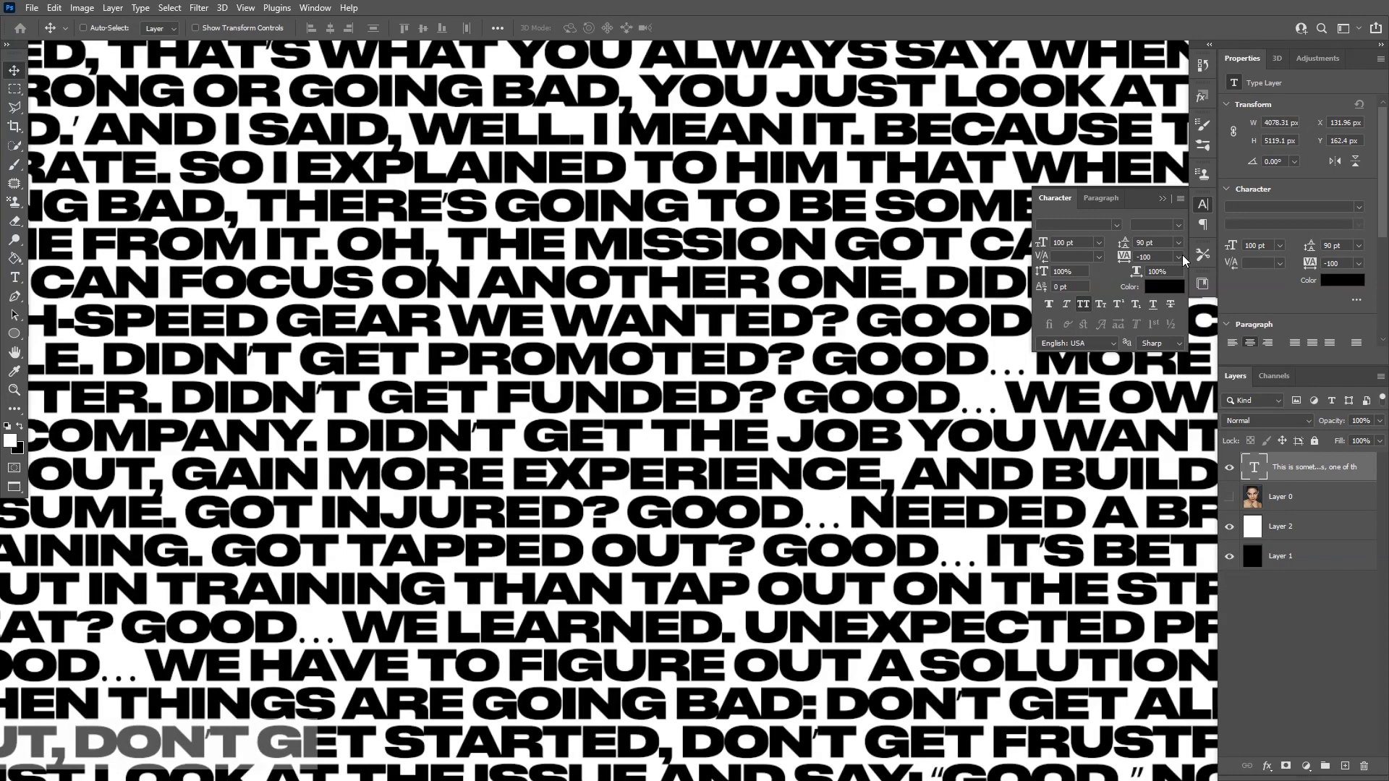
click(1182, 257)
click(1169, 429)
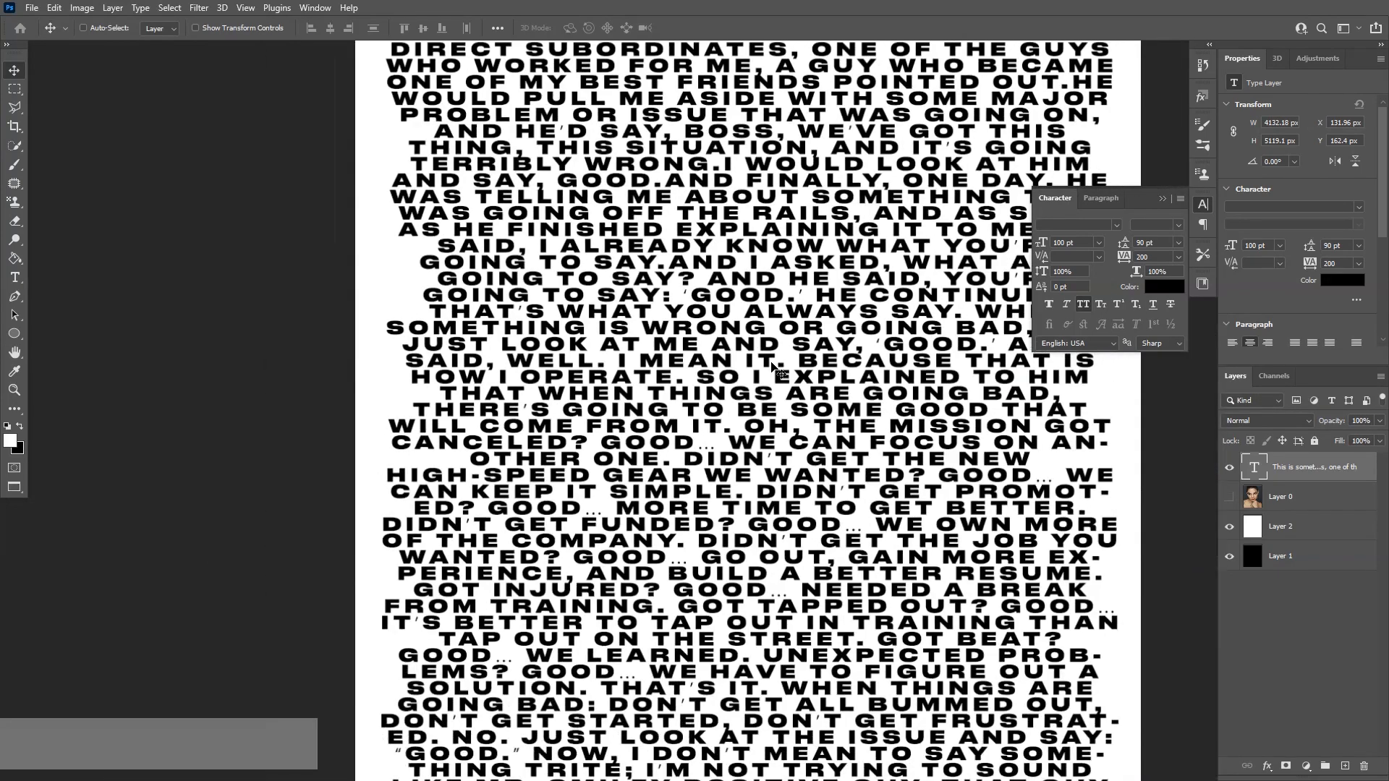
key(space)
drag(786, 385, 695, 375)
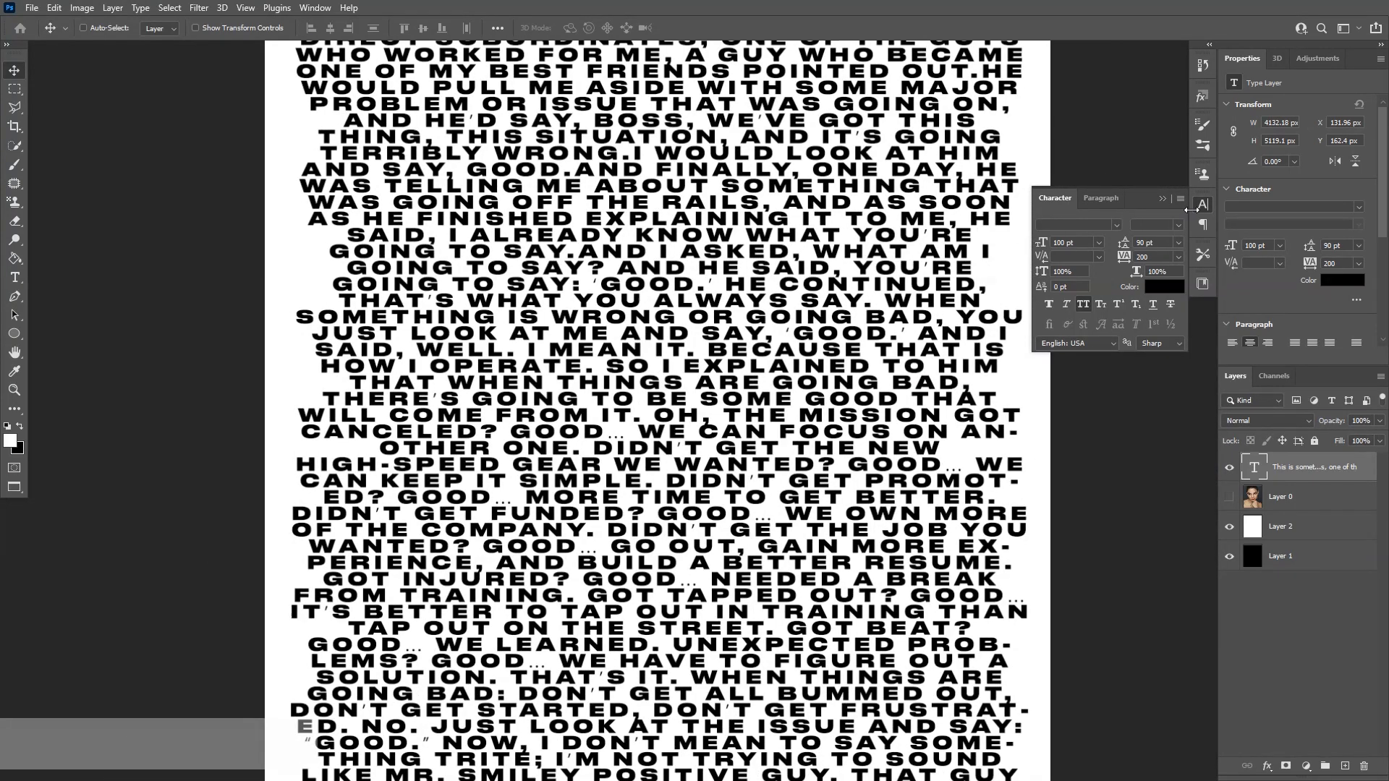
Set the text tracking to -50
click(1181, 257)
click(1178, 267)
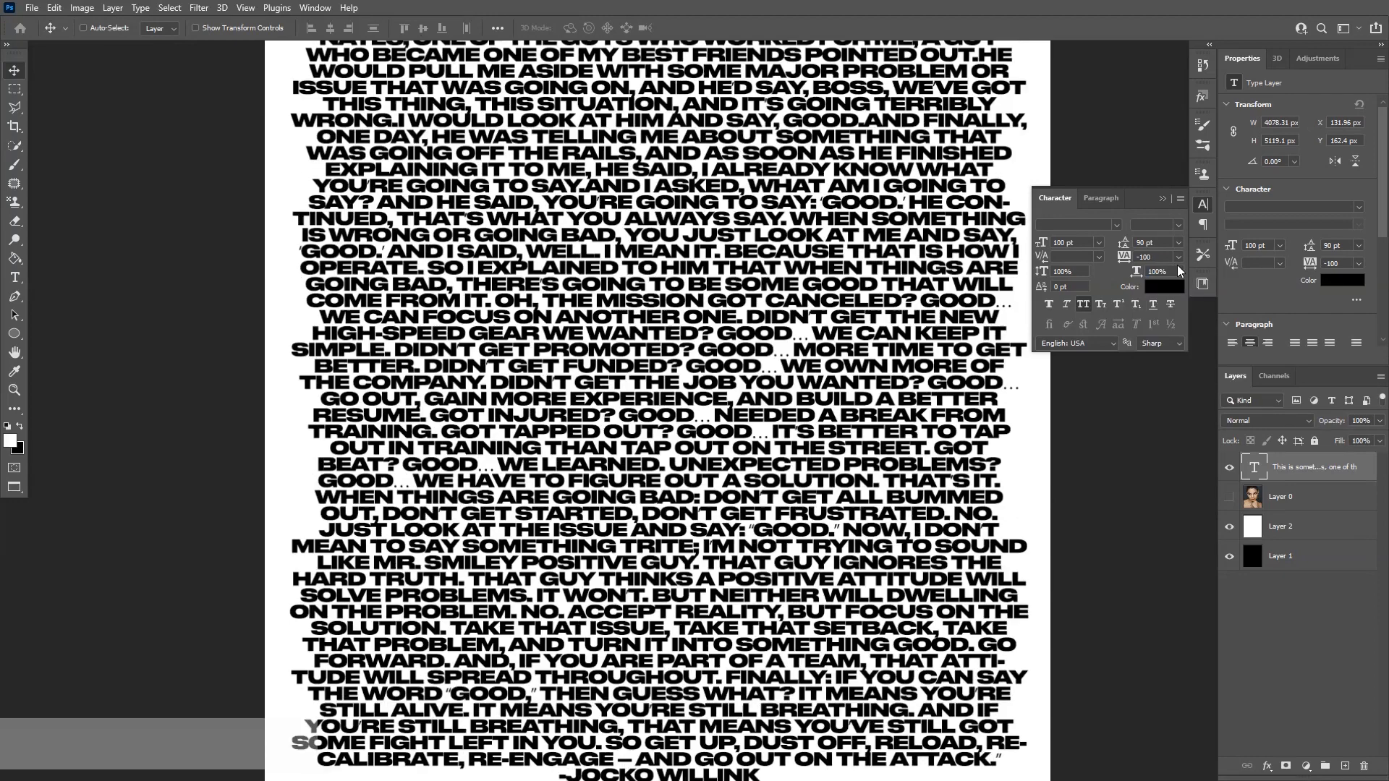
scroll(753, 311, down, 2)
scroll(778, 376, up, 1)
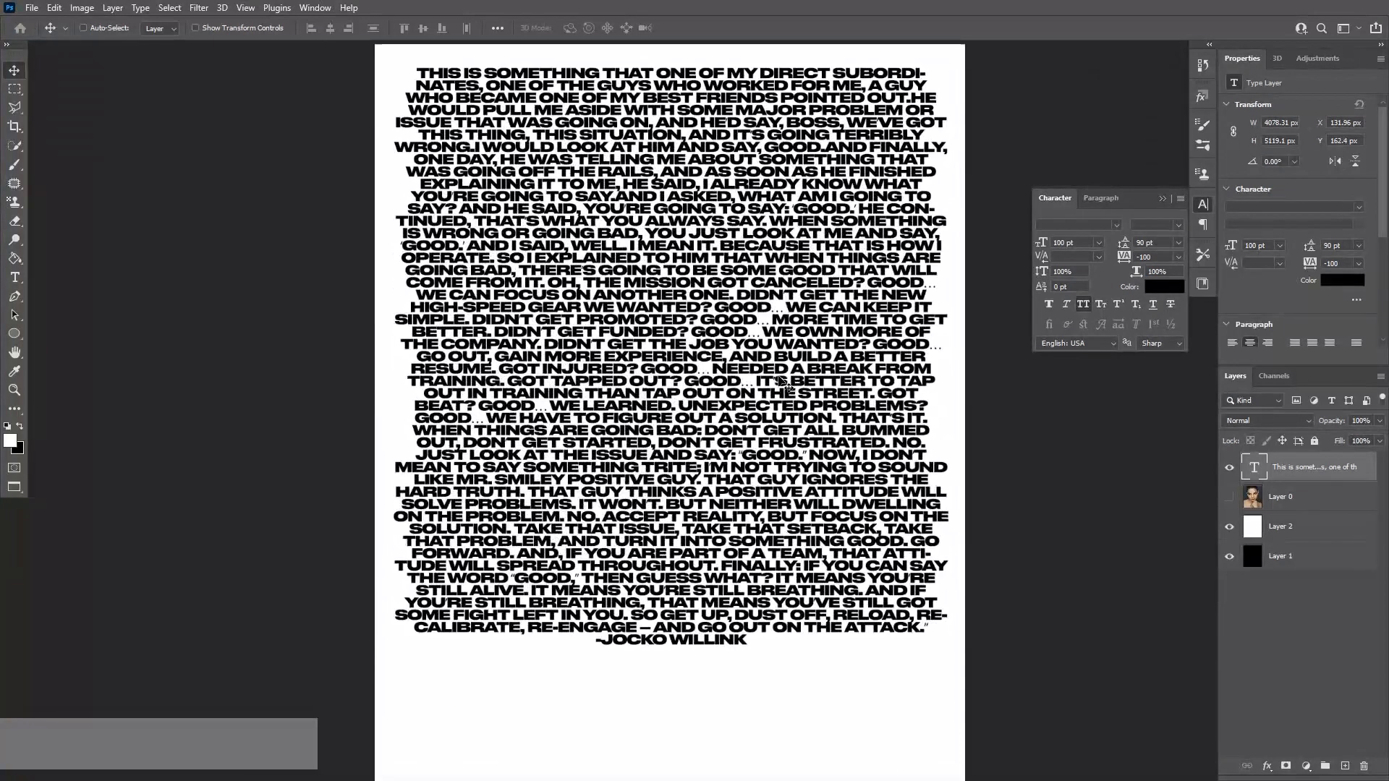
click(1180, 257)
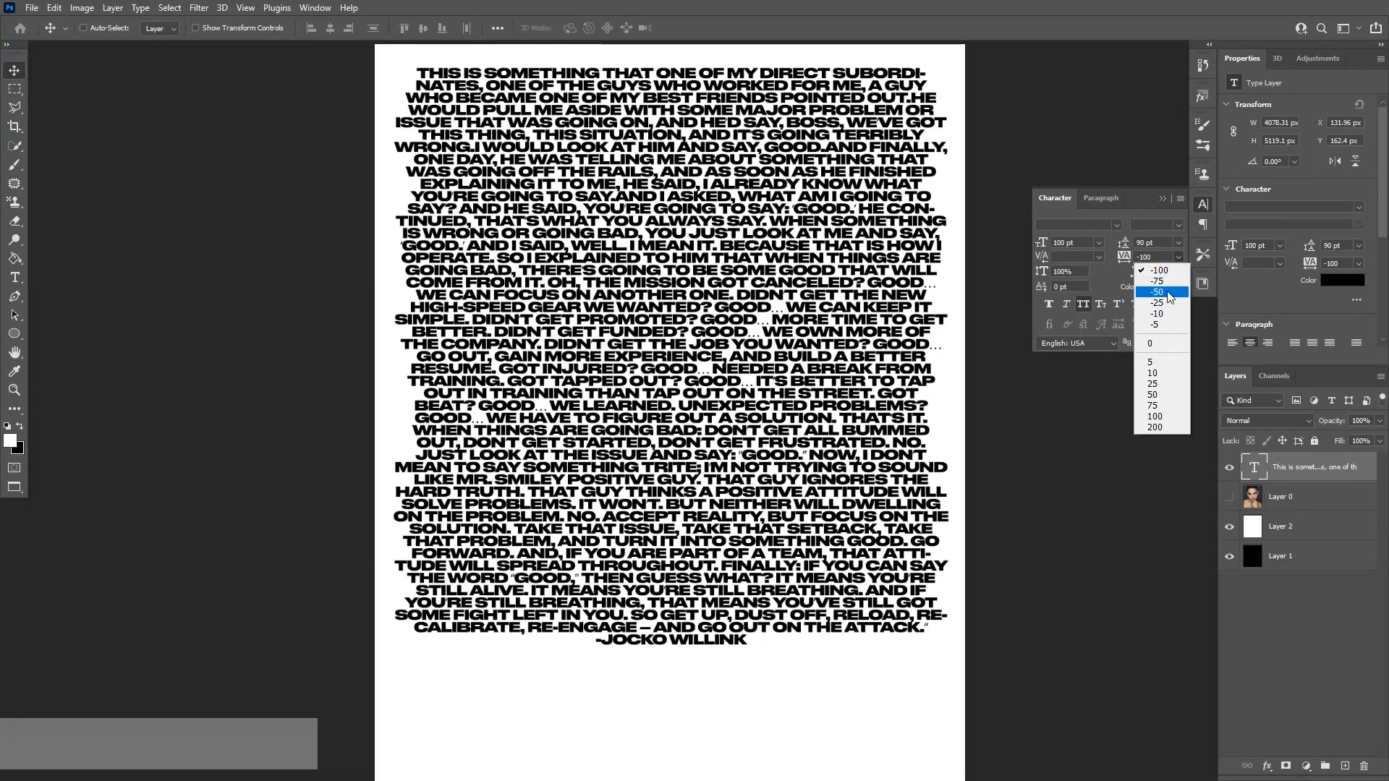
click(1169, 293)
scroll(702, 274, up, 2)
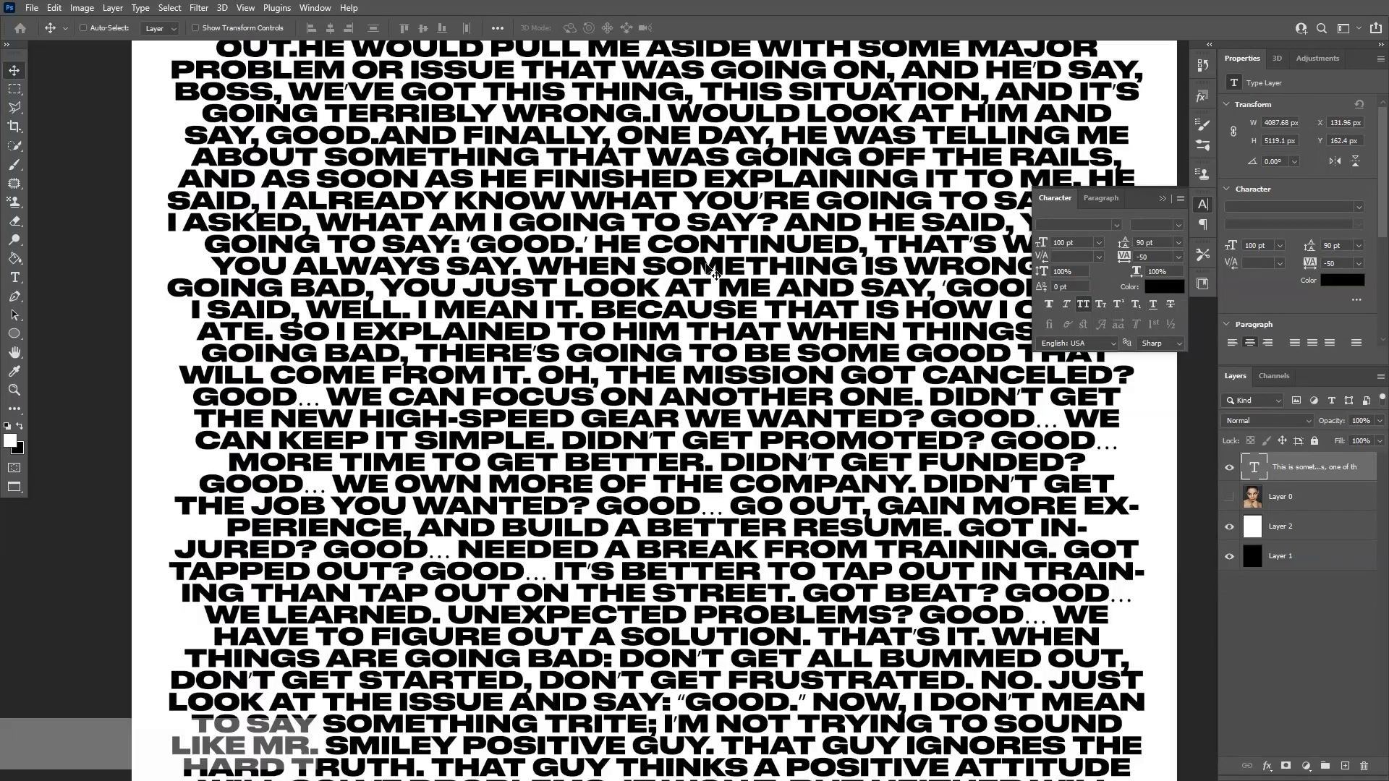
scroll(736, 275, down, 2)
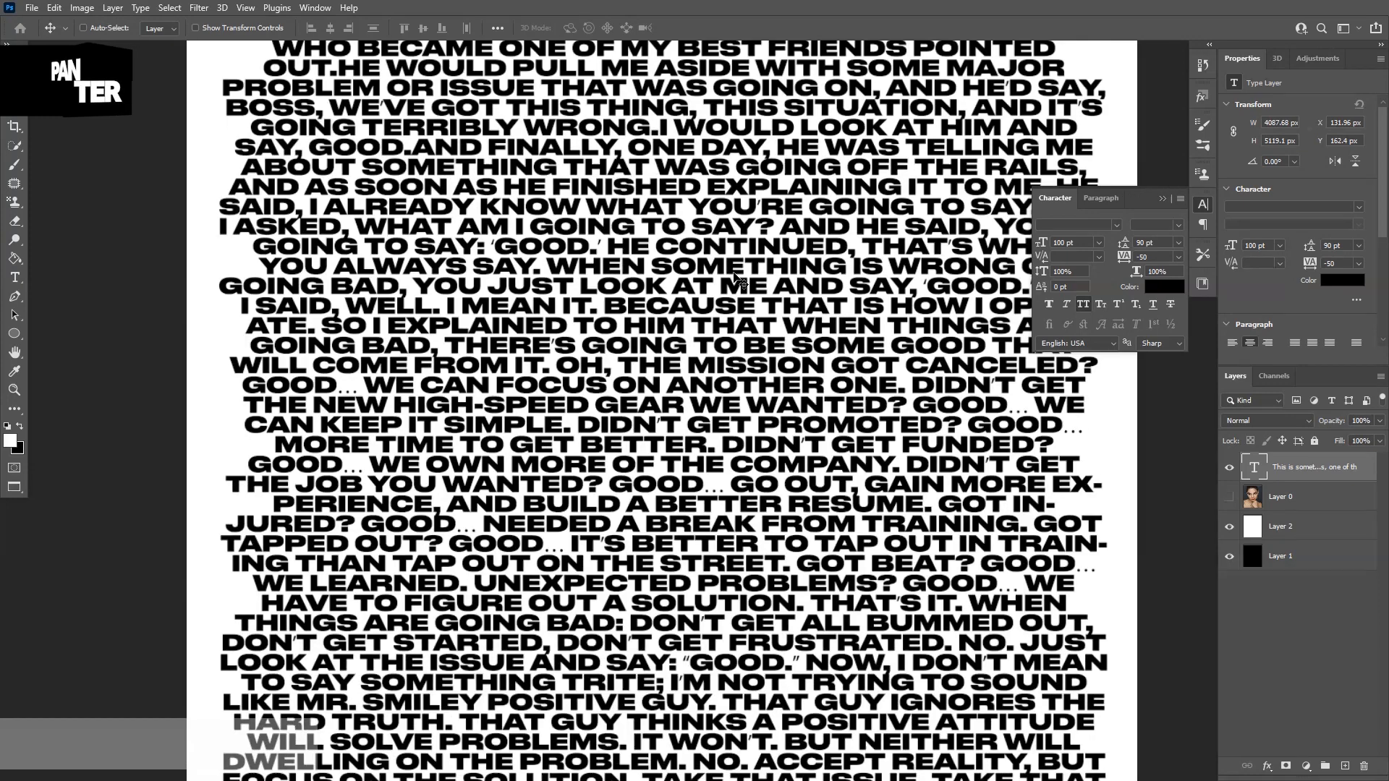
Hide and delete the white background layer beneath the text
scroll(686, 293, down, 2)
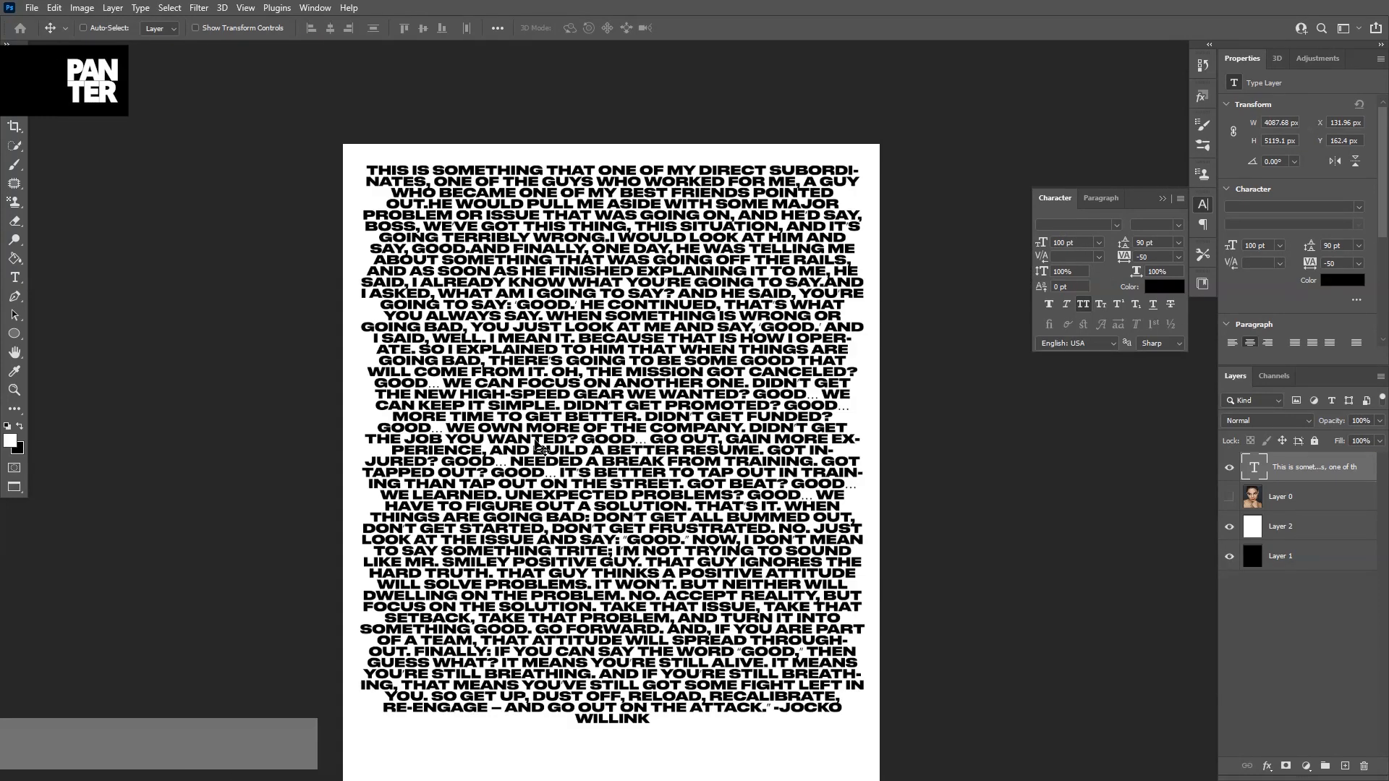
drag(541, 487, 569, 416)
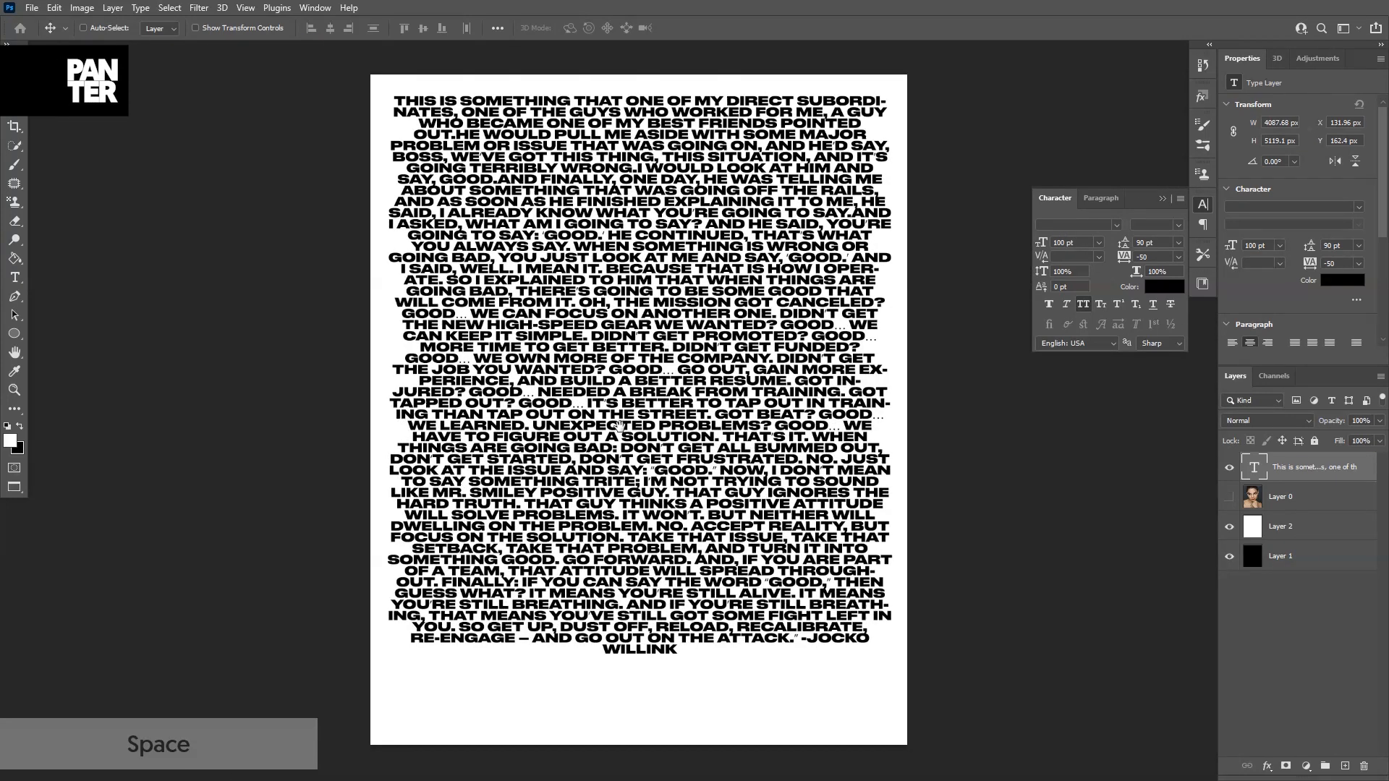
click(1230, 529)
click(1305, 529)
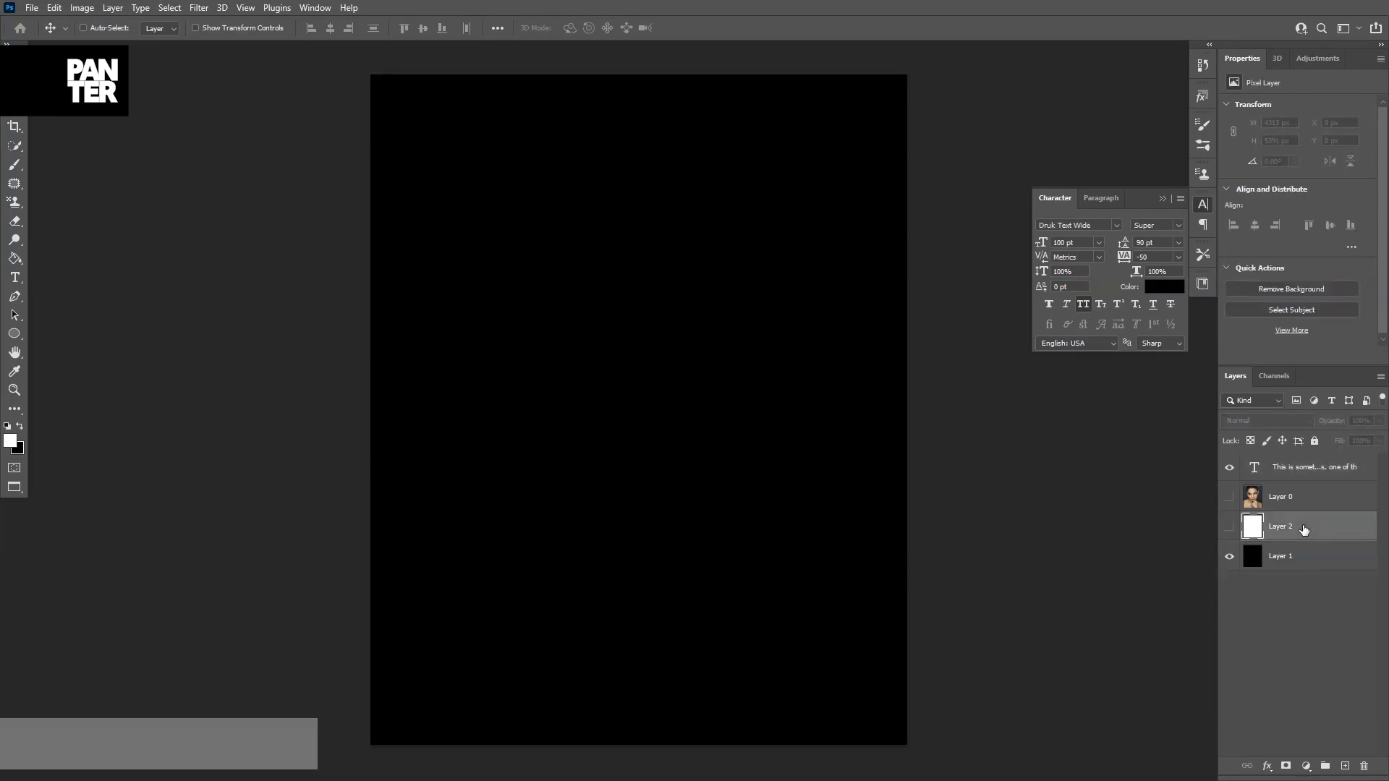
key(Delete)
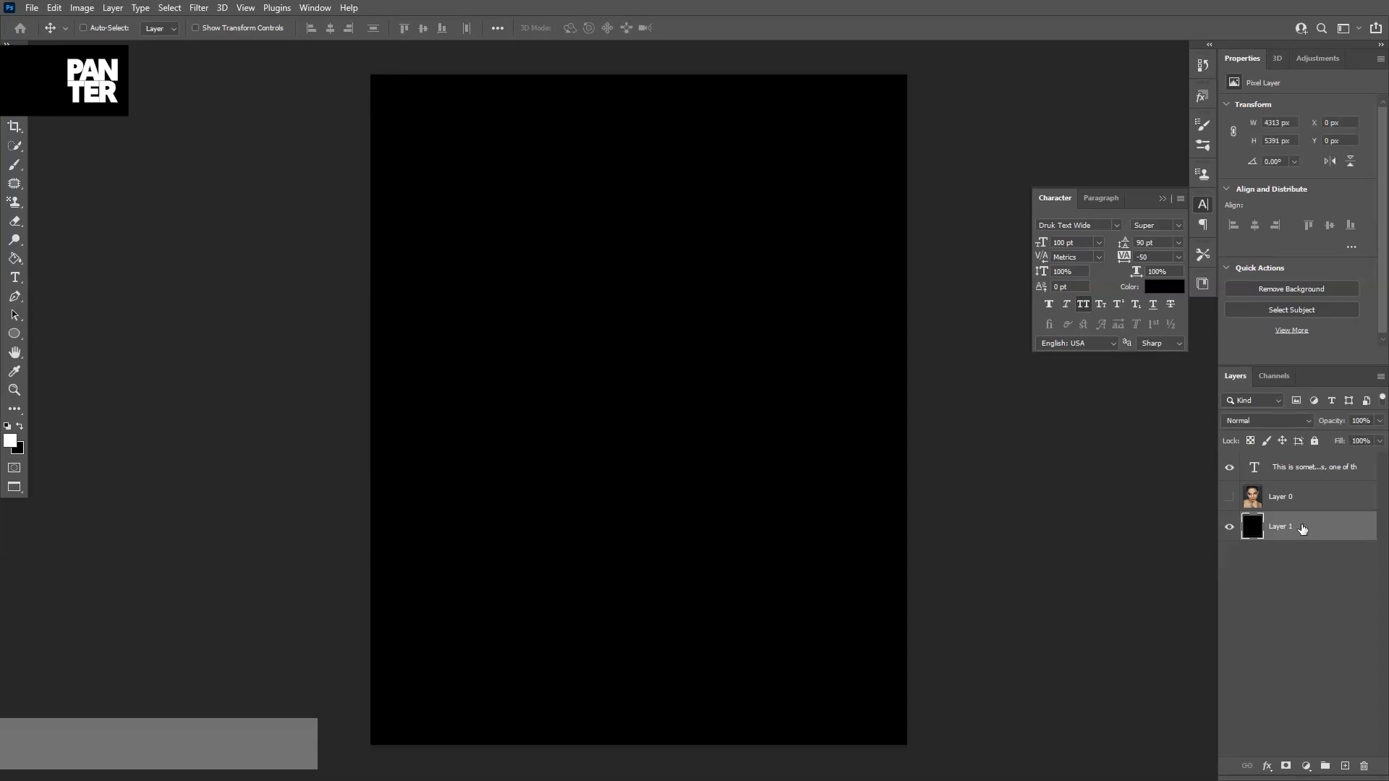
Show the portrait photo layer, move it above the text layer, and clip it to the text
click(1231, 499)
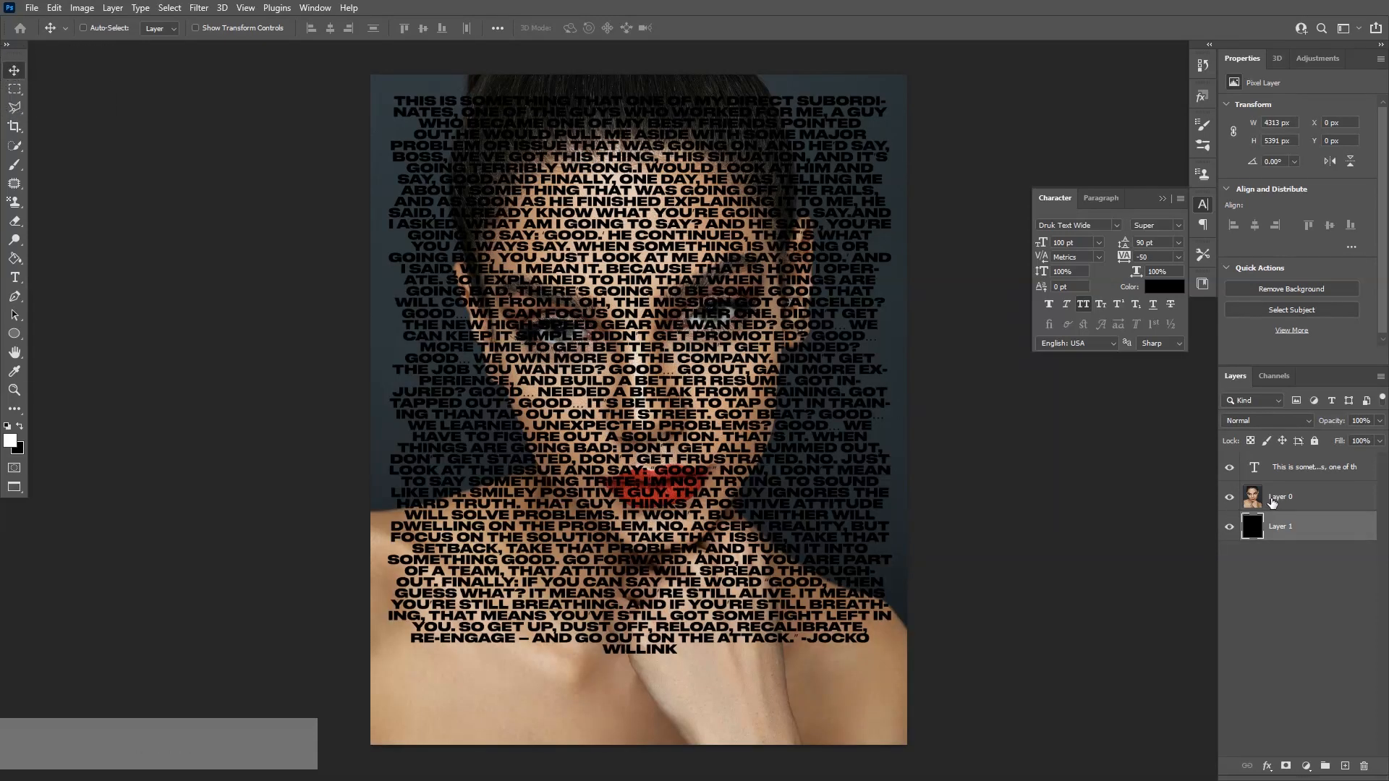
click(1321, 469)
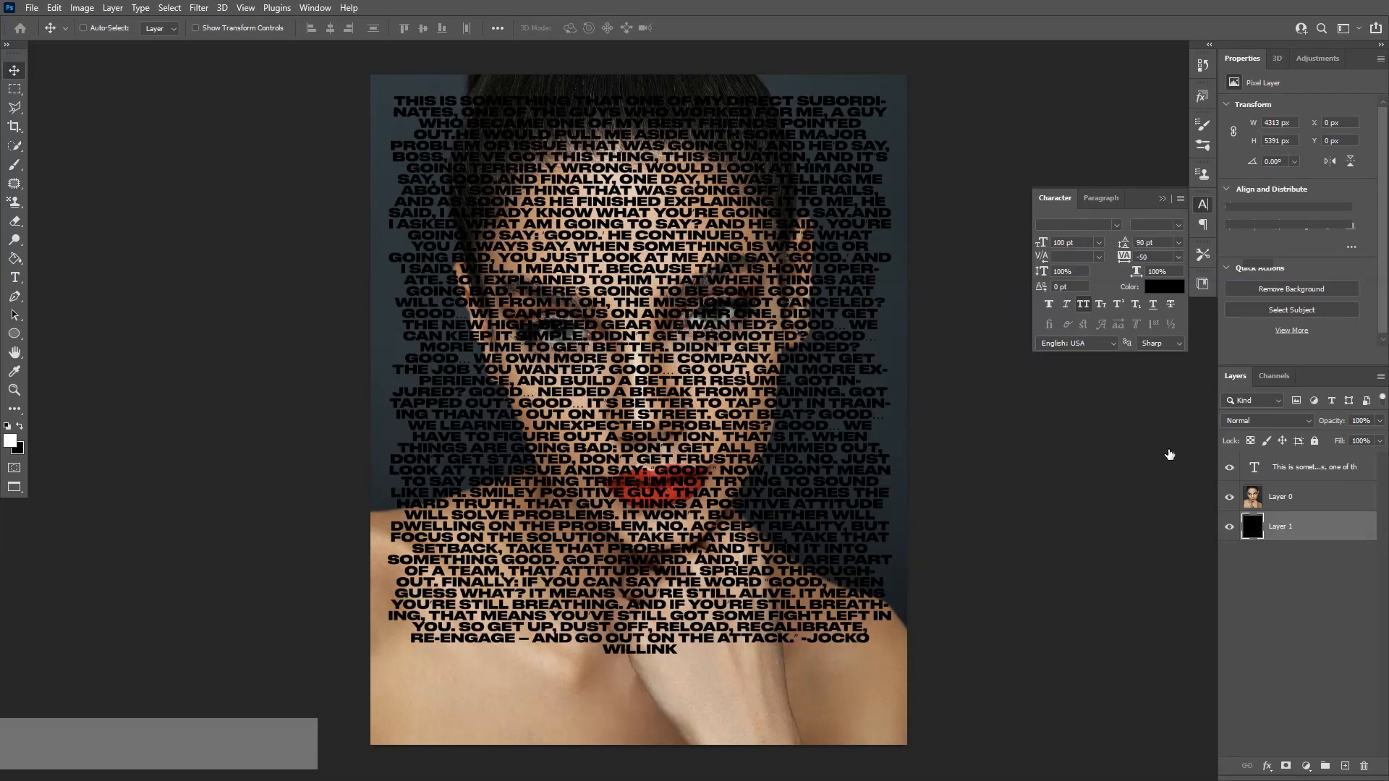
drag(838, 309, 838, 335)
click(1321, 499)
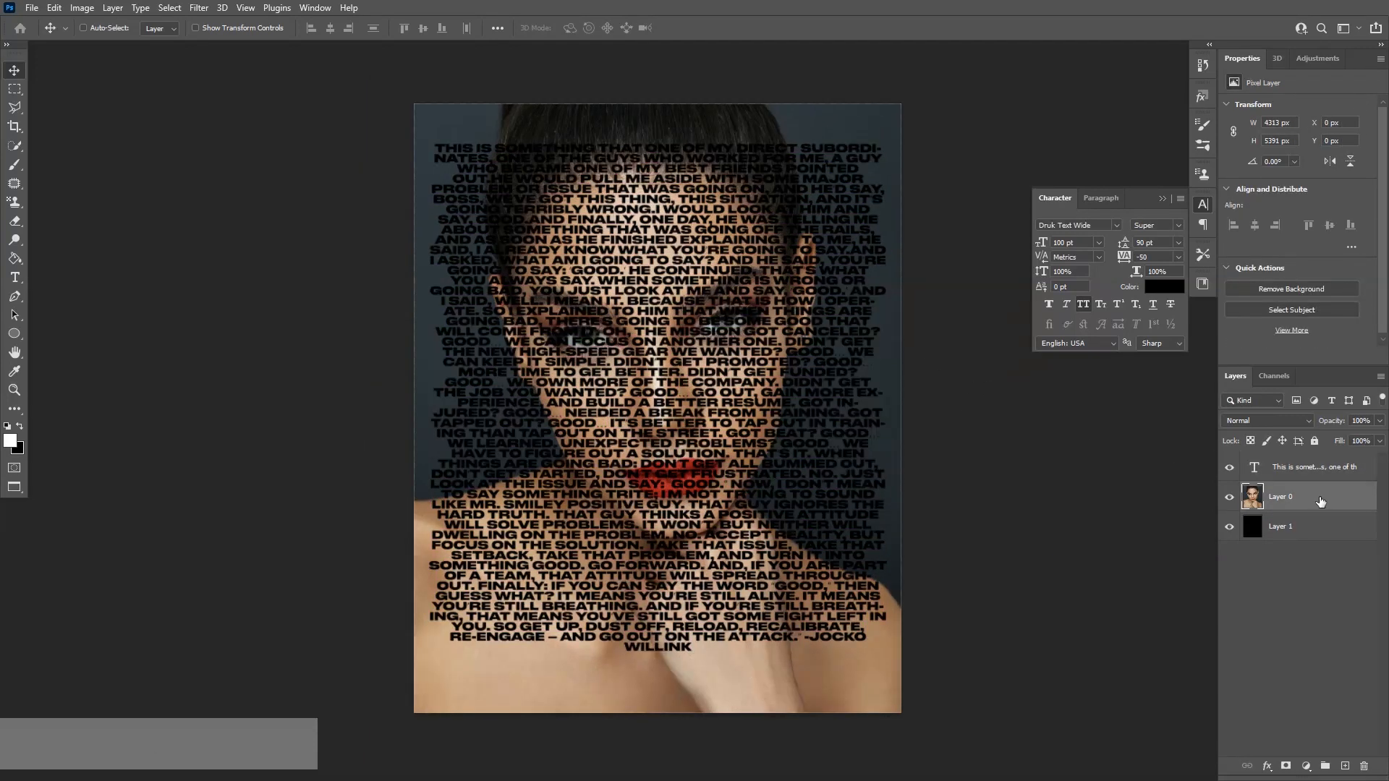
drag(1320, 500, 1317, 457)
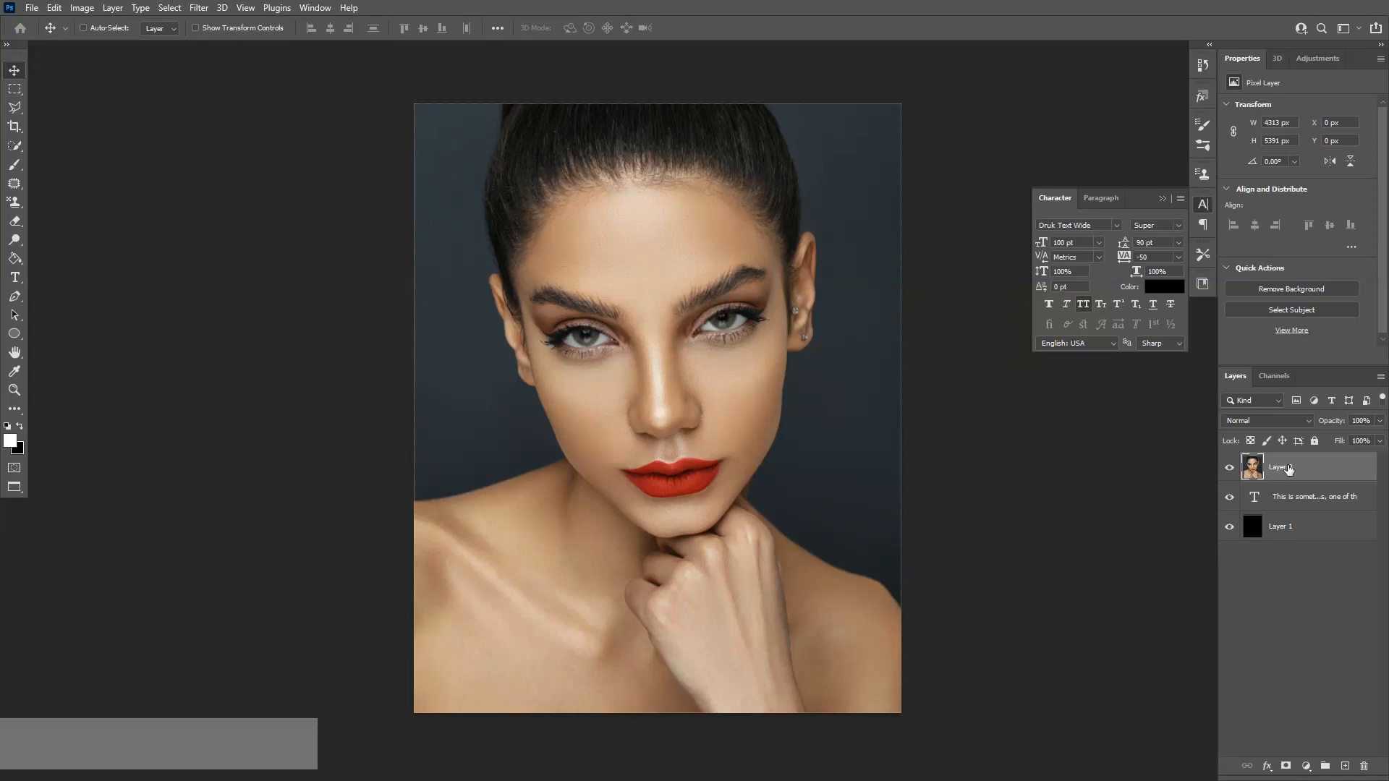
key(alt)
alt+click(1289, 479)
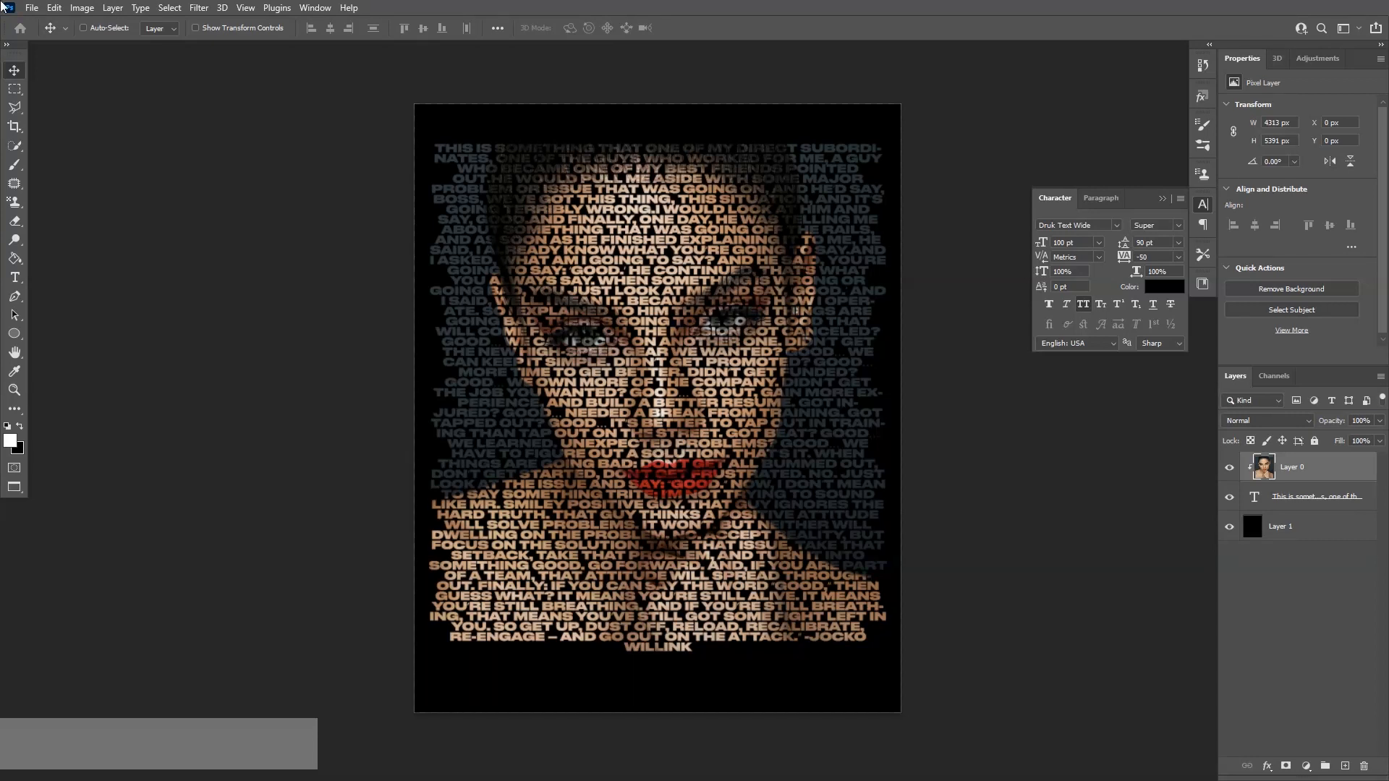
Add a Black & White adjustment layer and a Curves adjustment layer above the clipped portrait
click(1319, 58)
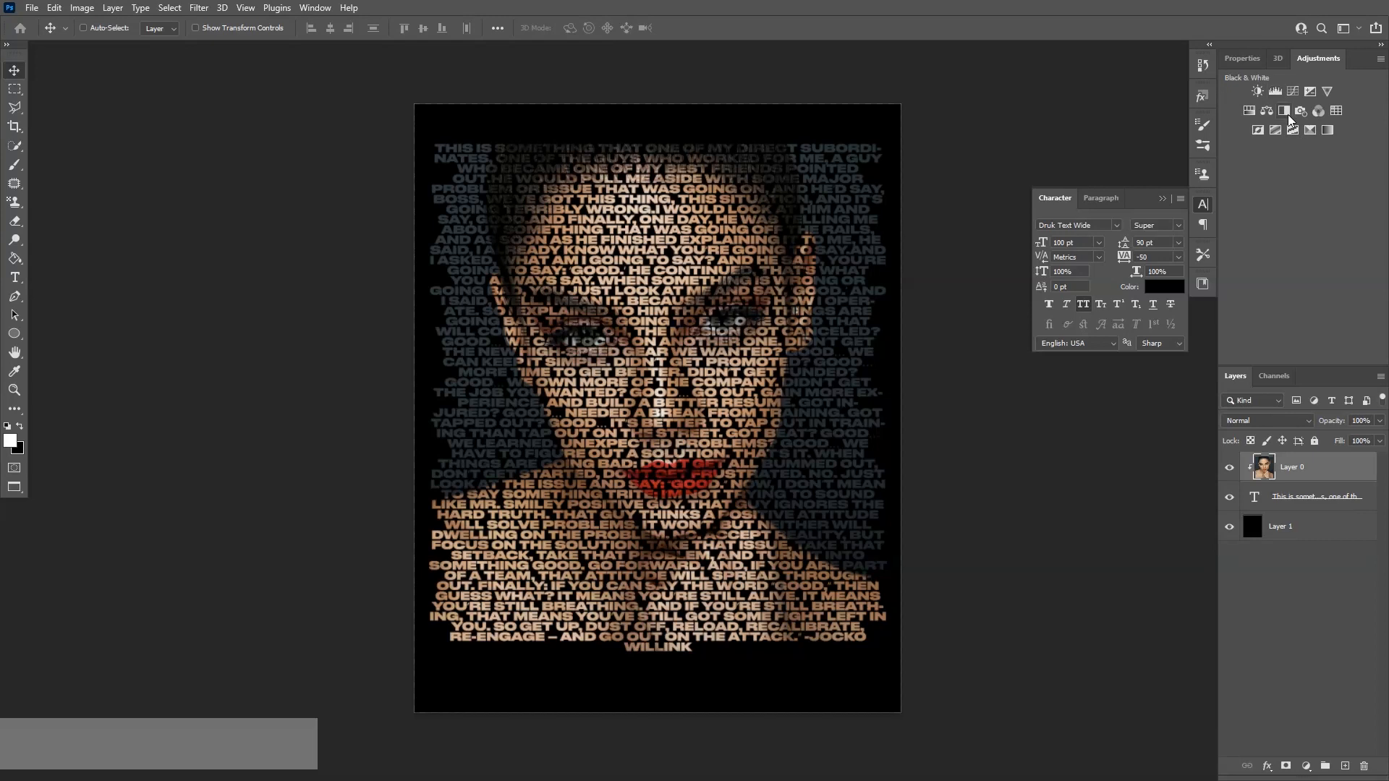
click(1285, 111)
click(1320, 58)
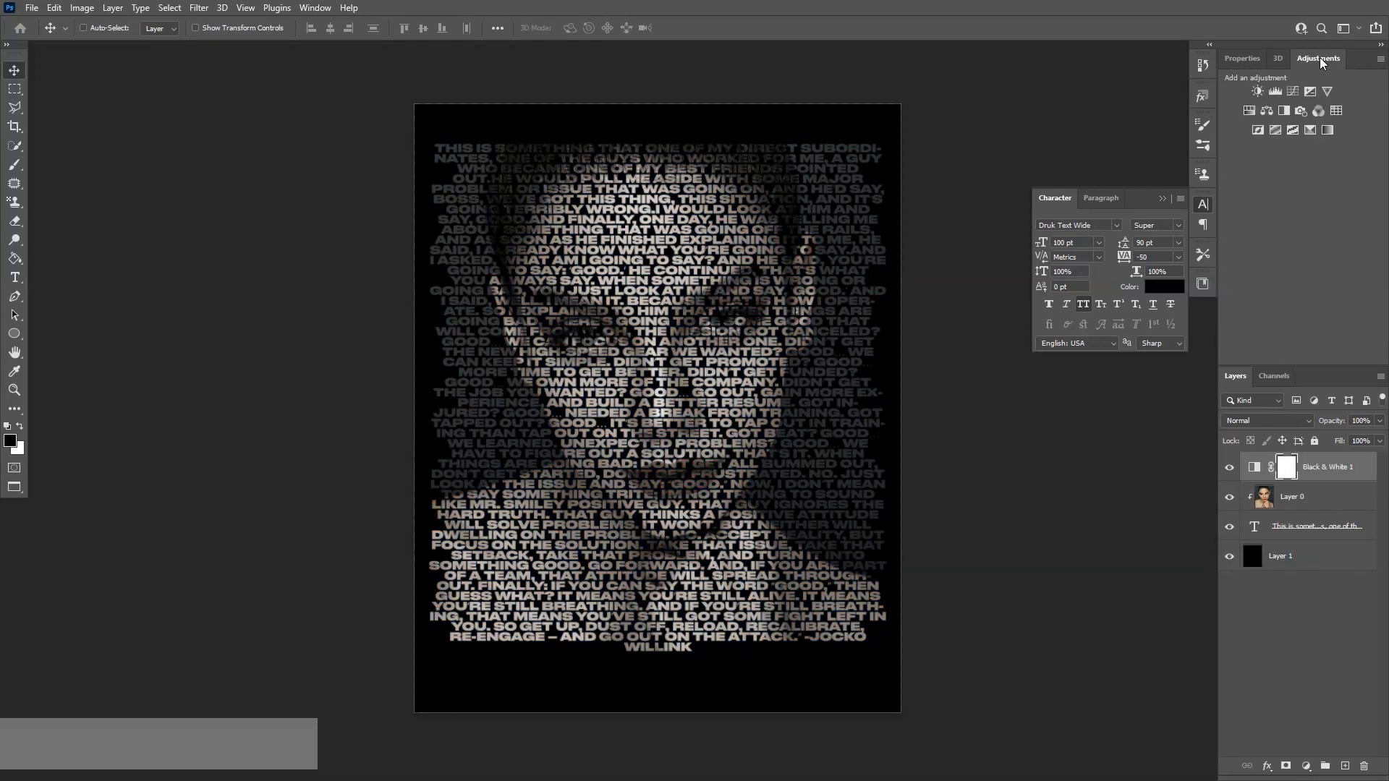
click(1295, 89)
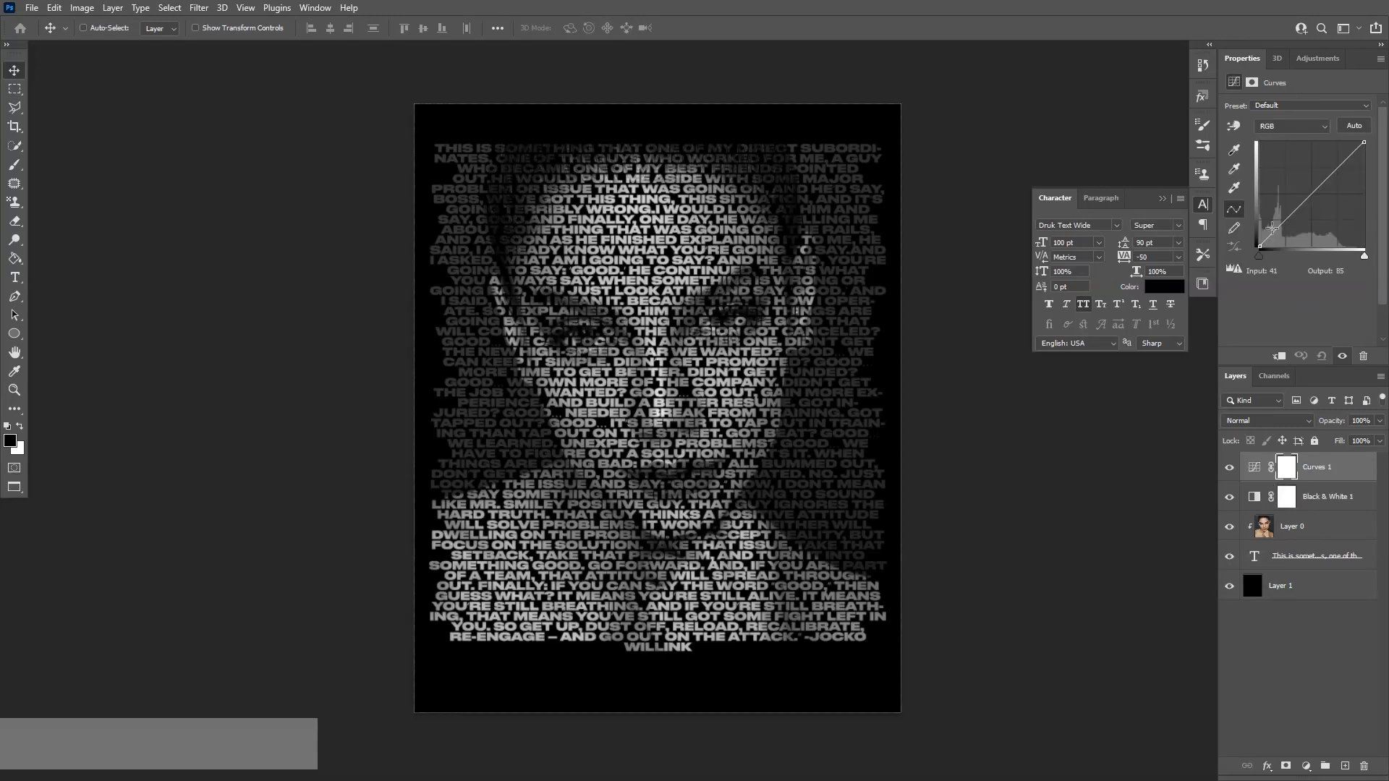
Shape the curve into an S-curve with two points to boost the contrast of the lettering
click(1281, 223)
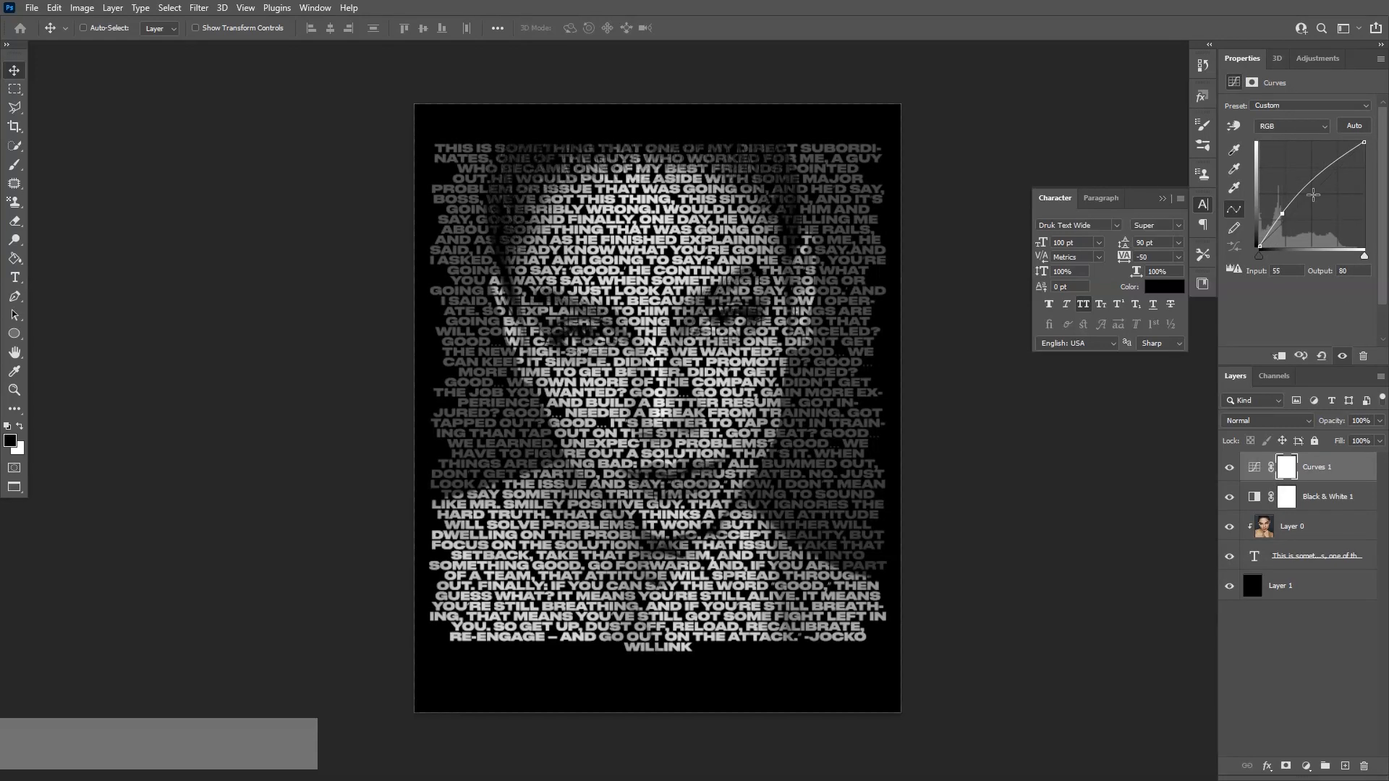
drag(1325, 189, 1321, 172)
drag(1283, 214, 1296, 230)
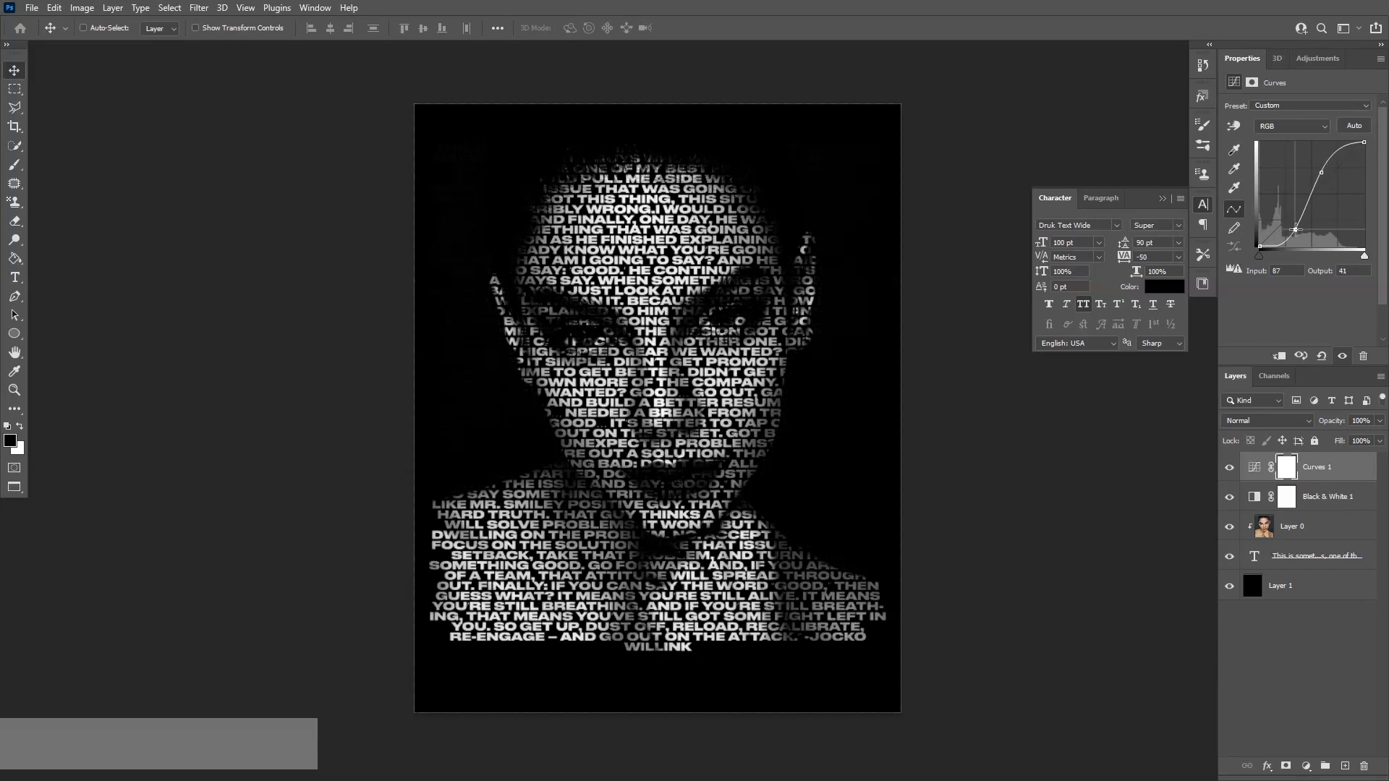
drag(1296, 230, 1290, 221)
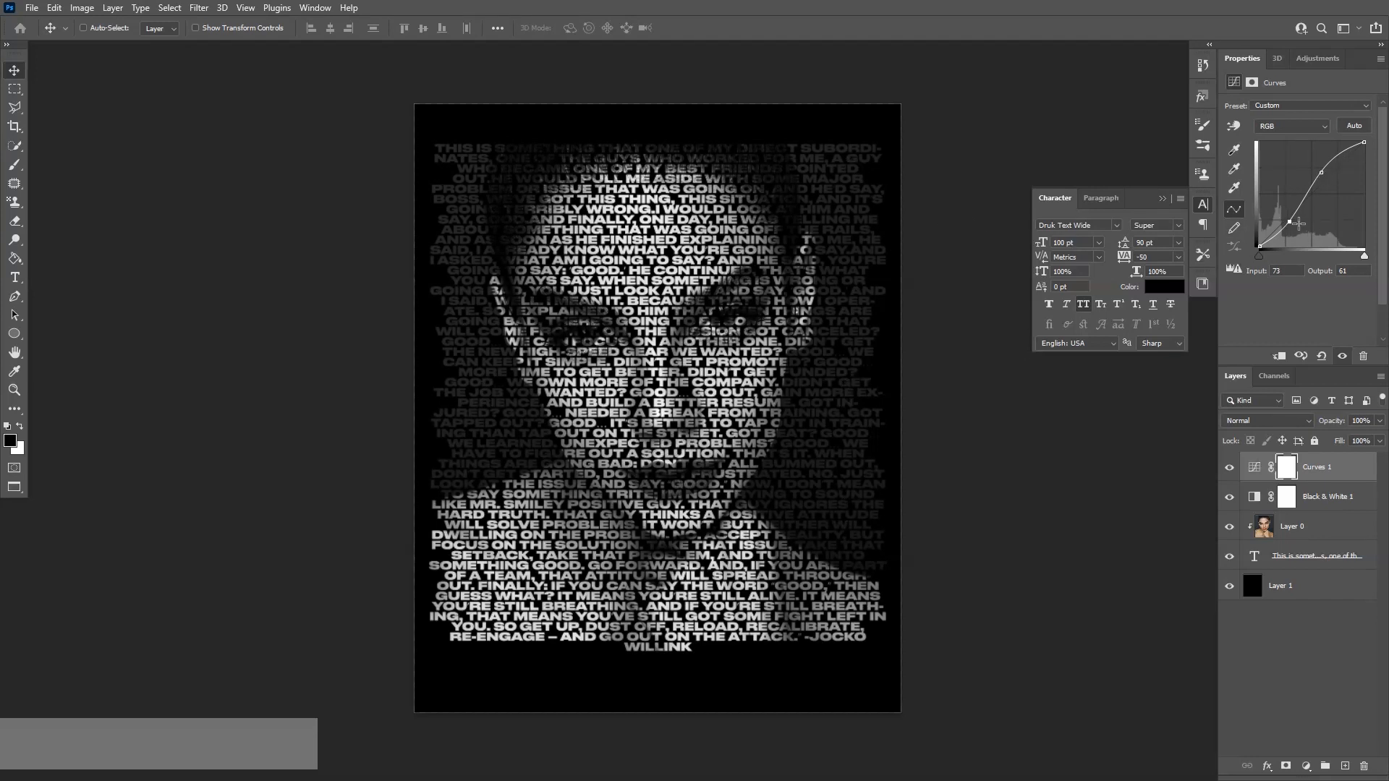
drag(1290, 222, 1292, 237)
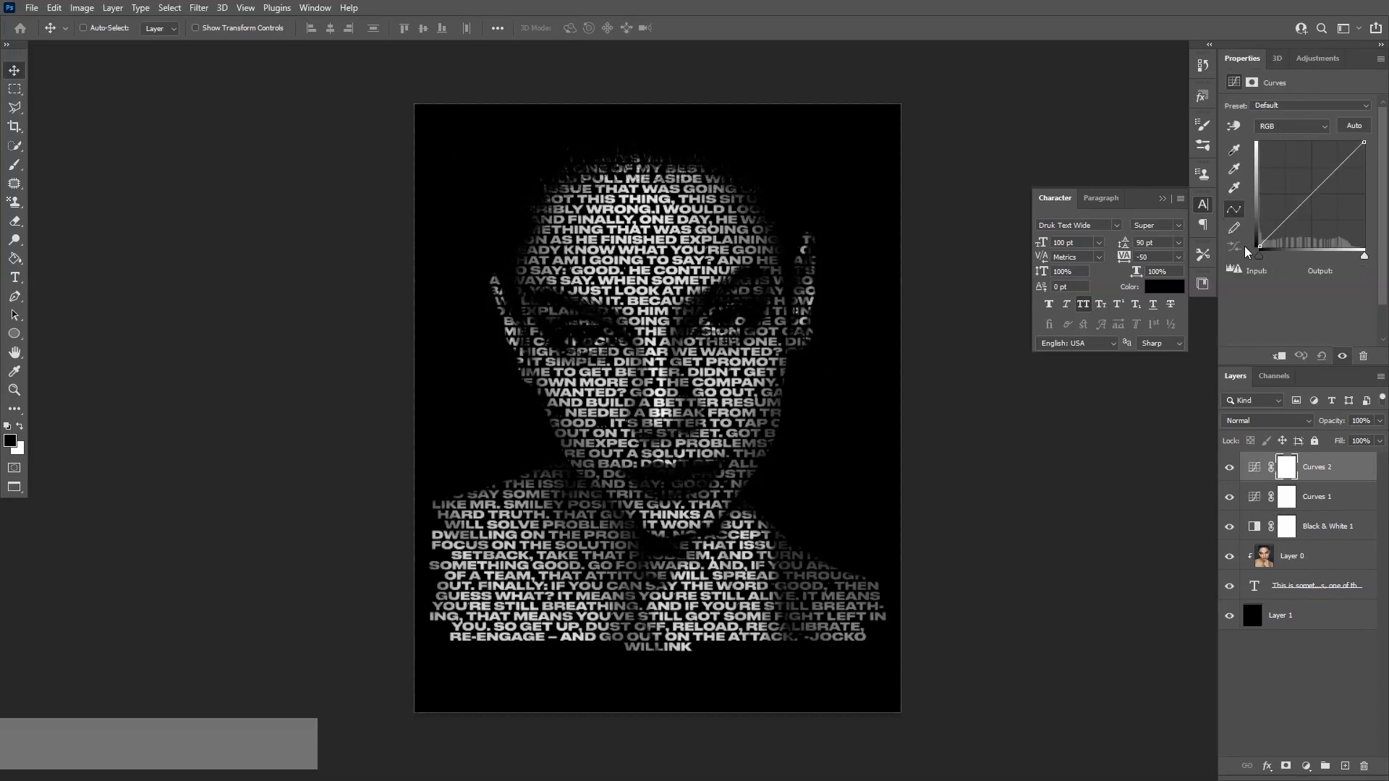
Add a second Curves adjustment and lift its black output level to 16
drag(1261, 247, 1260, 241)
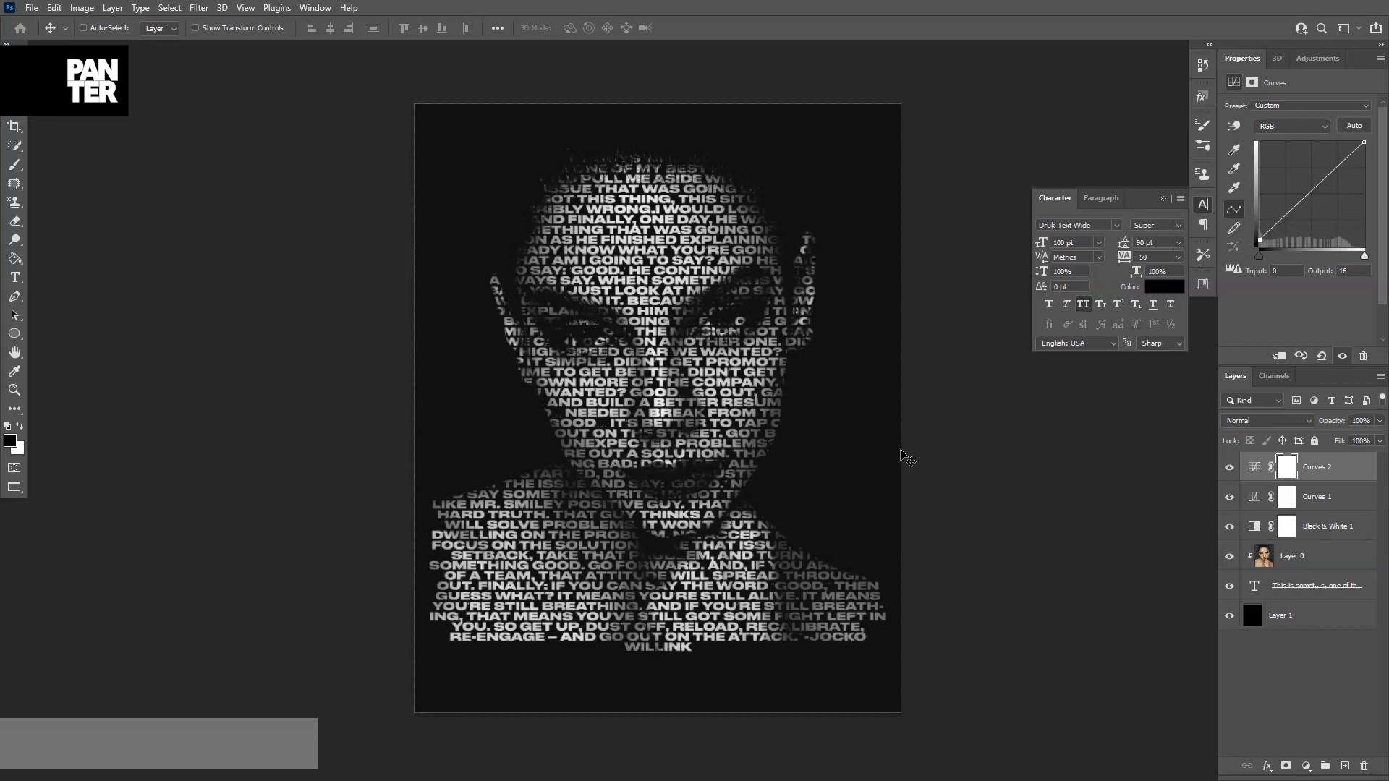
scroll(758, 300, up, 5)
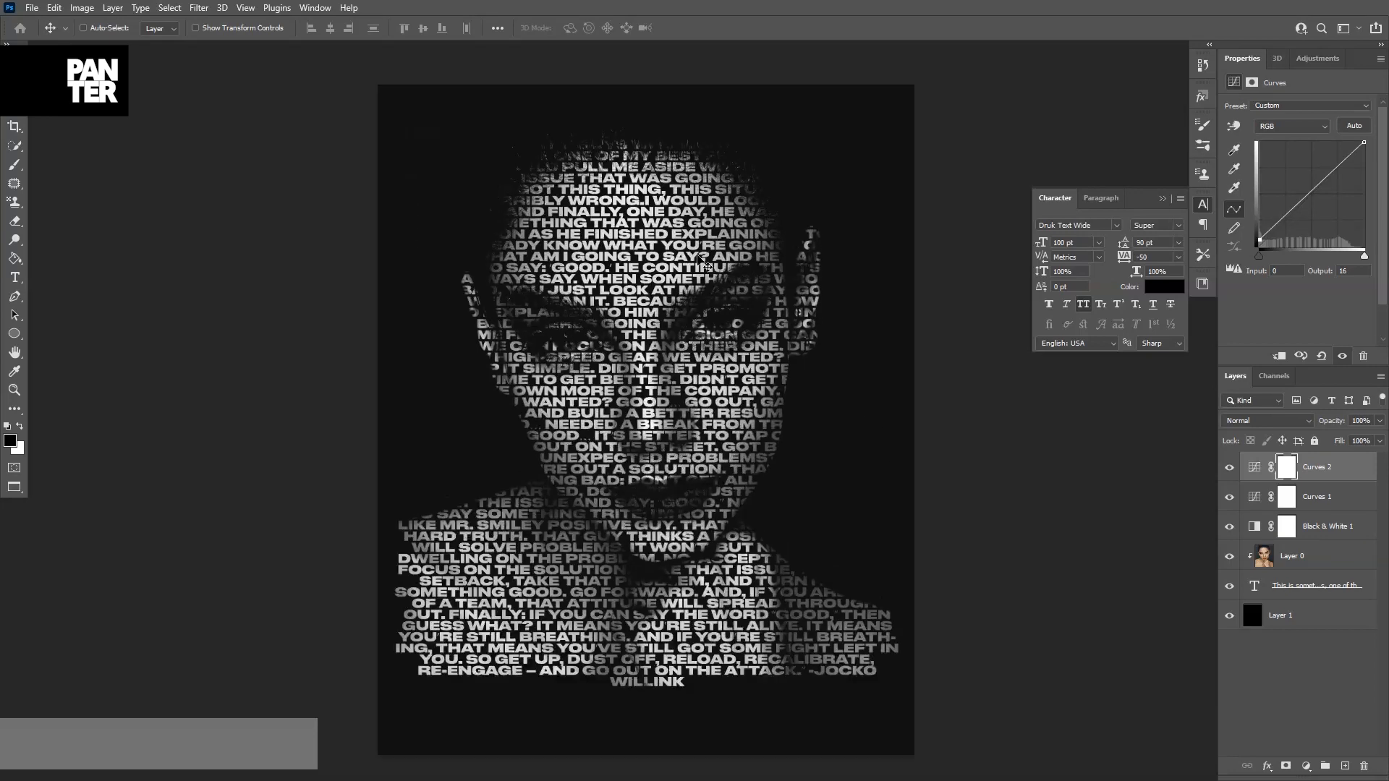
scroll(597, 394, down, 3)
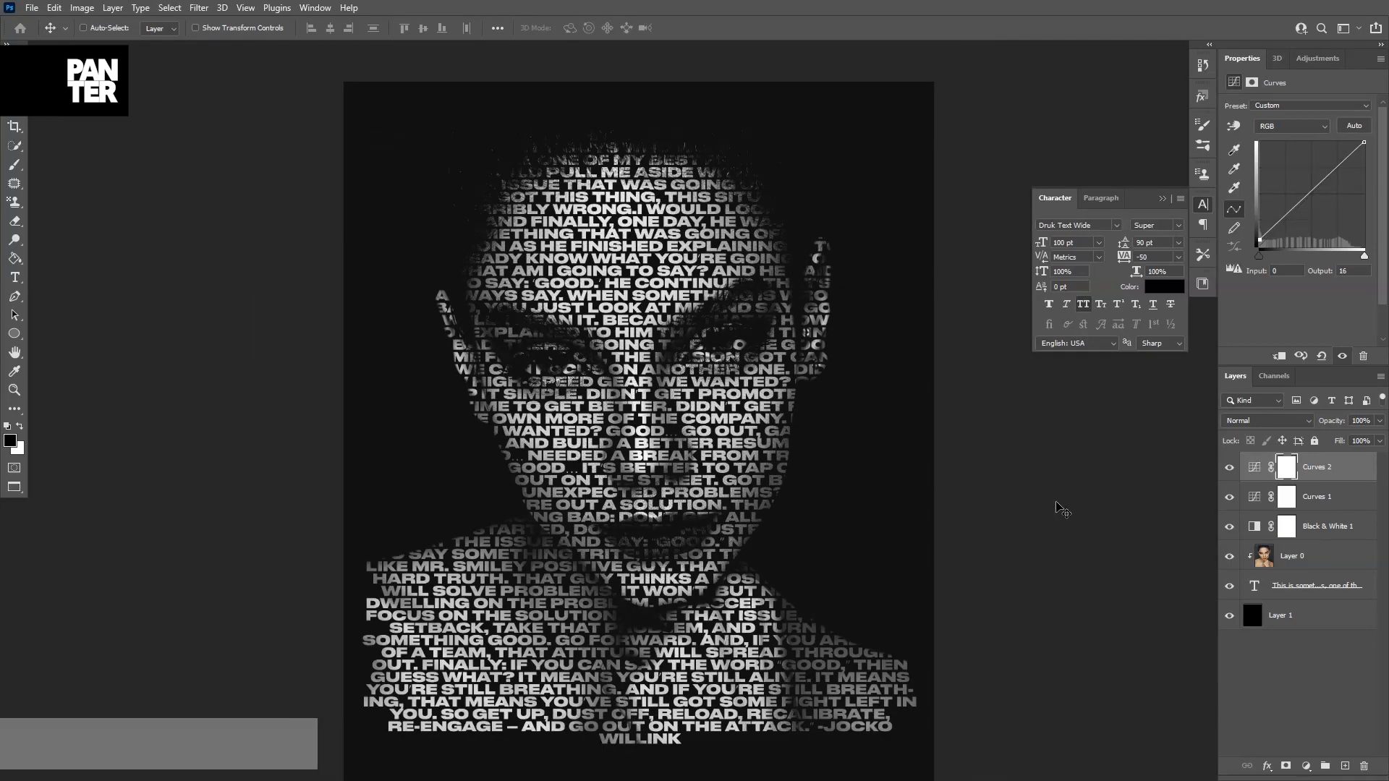